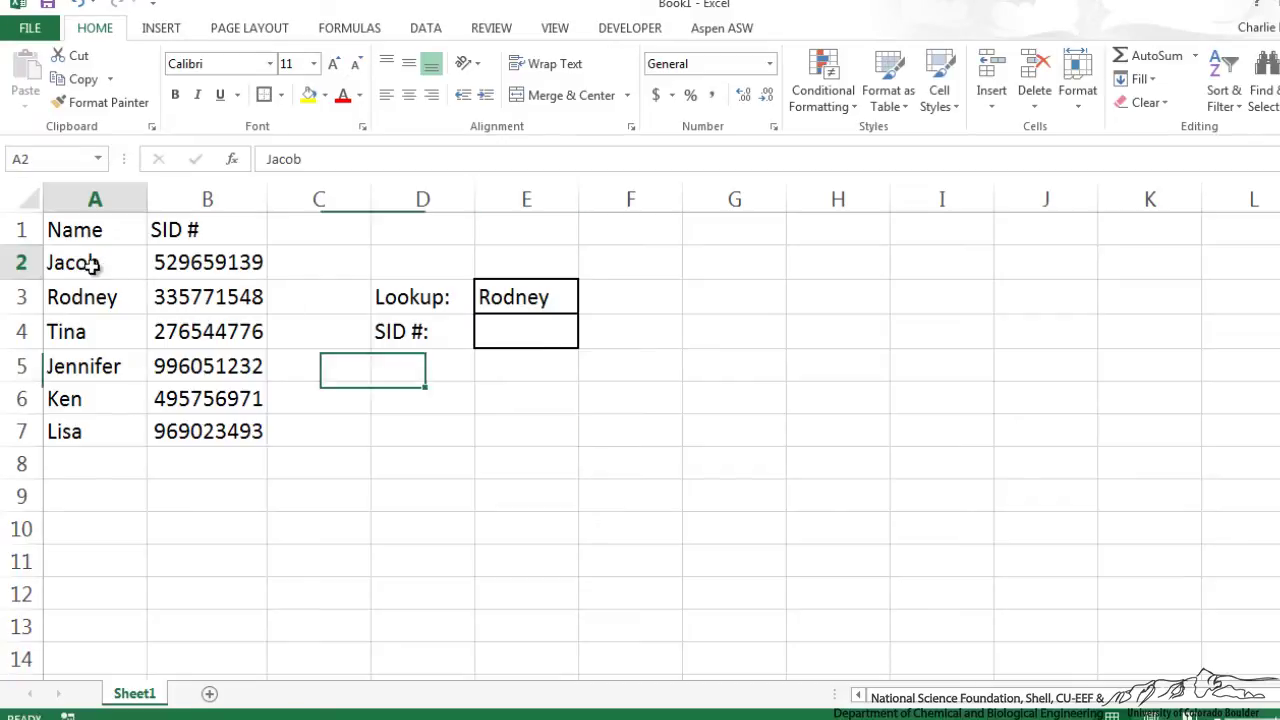
Name the student names and SIDs in A2:B7 as the range Data
left_click_drag(92, 263, 210, 435)
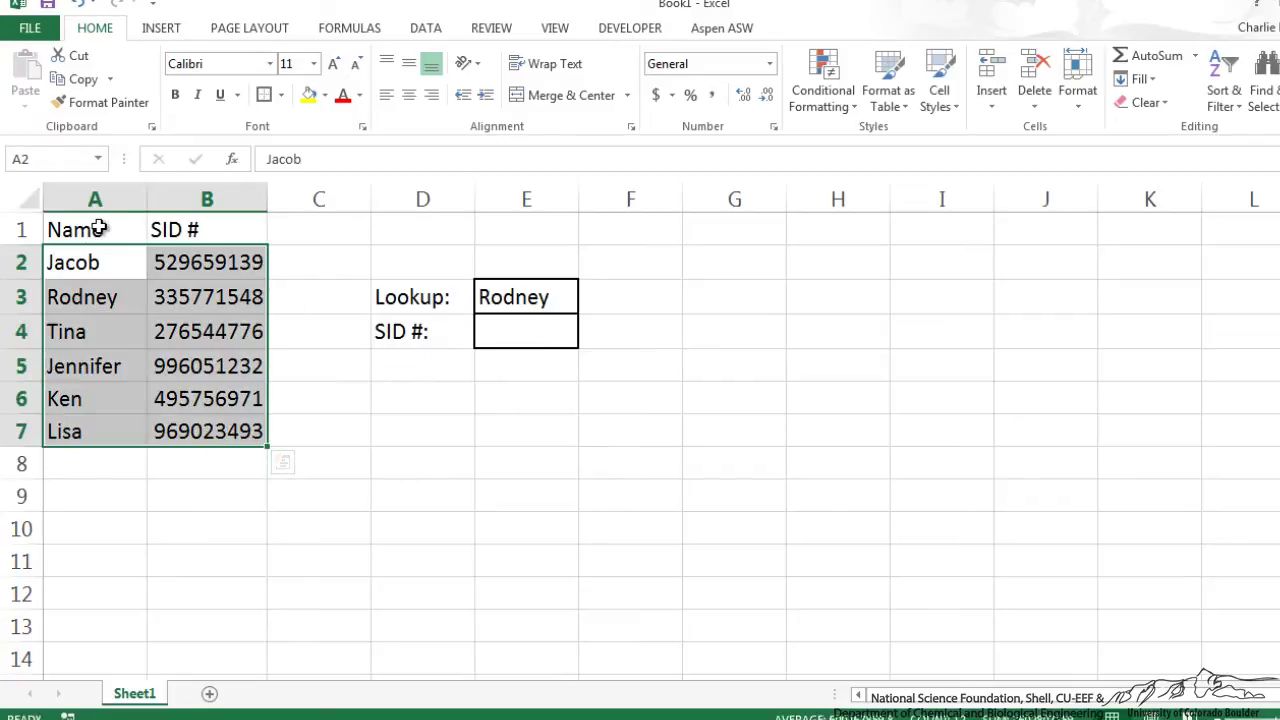
left_click(94, 263)
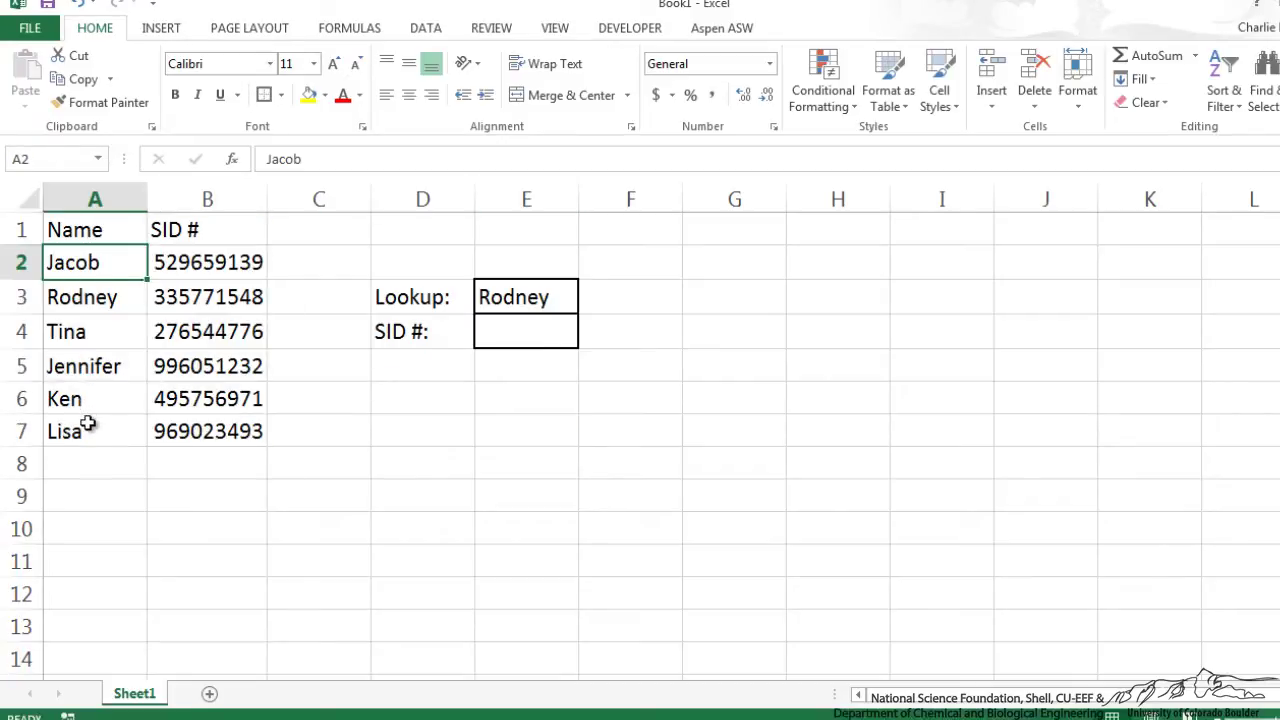
left_click(503, 299)
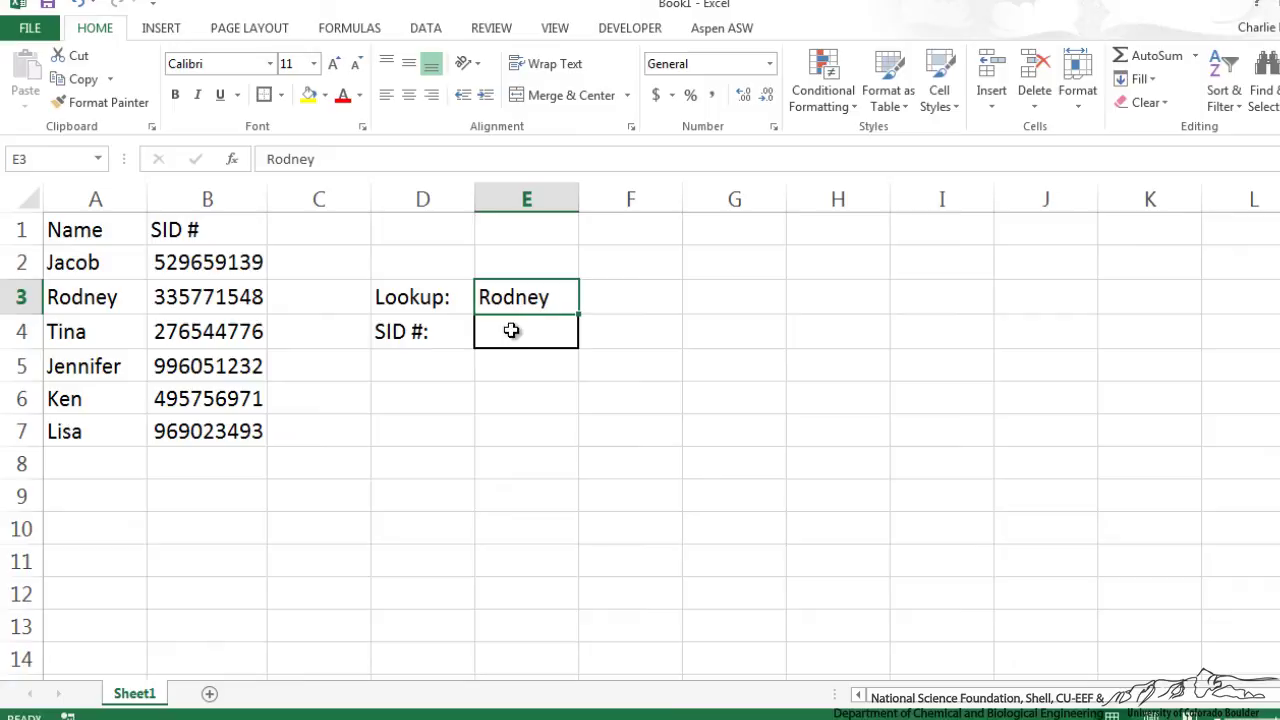
left_click(511, 331)
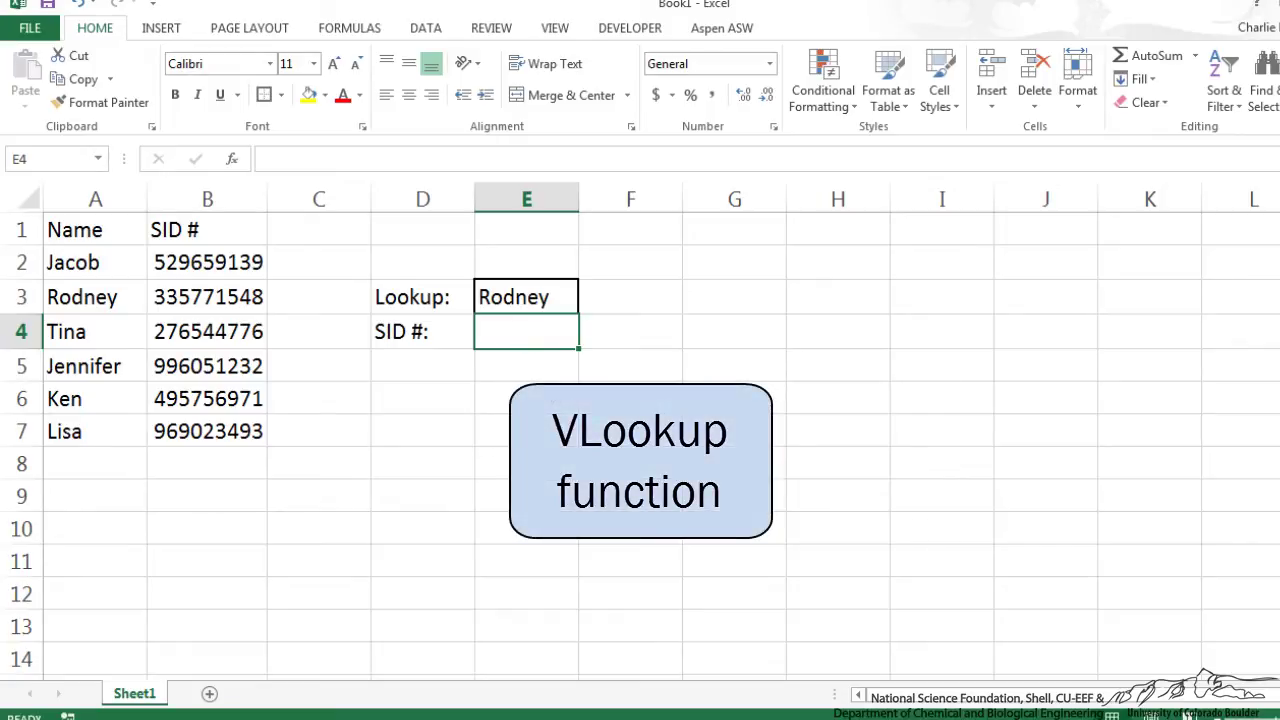
left_click_drag(97, 268, 190, 438)
left_click(48, 159)
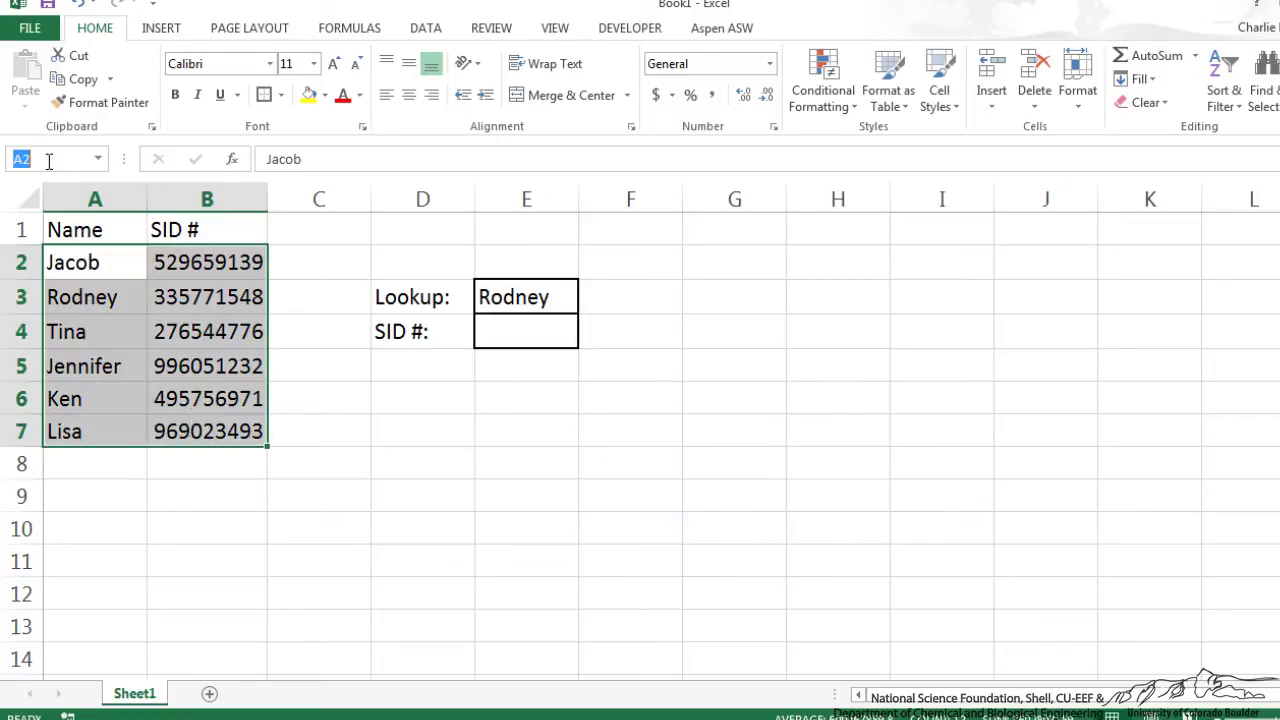
type("Data")
key("Return")
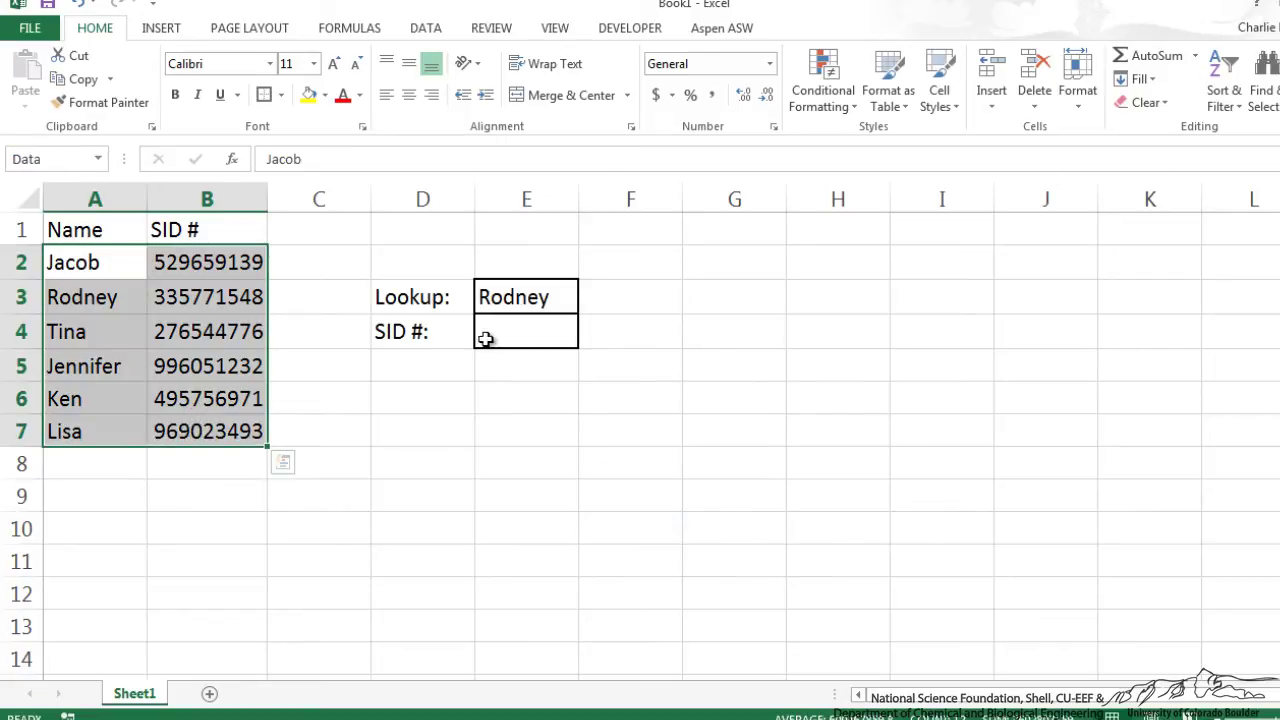
Enter =VLOOKUP(E3,Data,2,FALSE) in E4 to return the SID for the name in E3
left_click(490, 338)
type("=vlo")
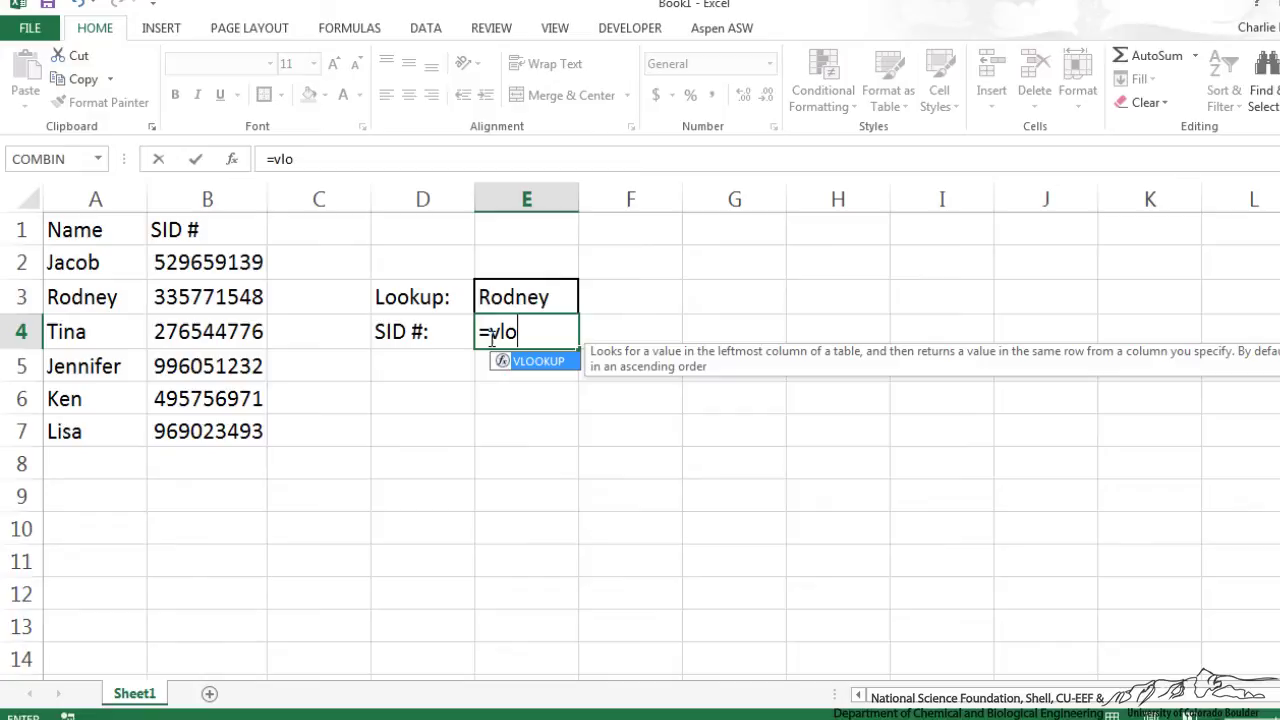
type("okup(")
left_click(492, 297)
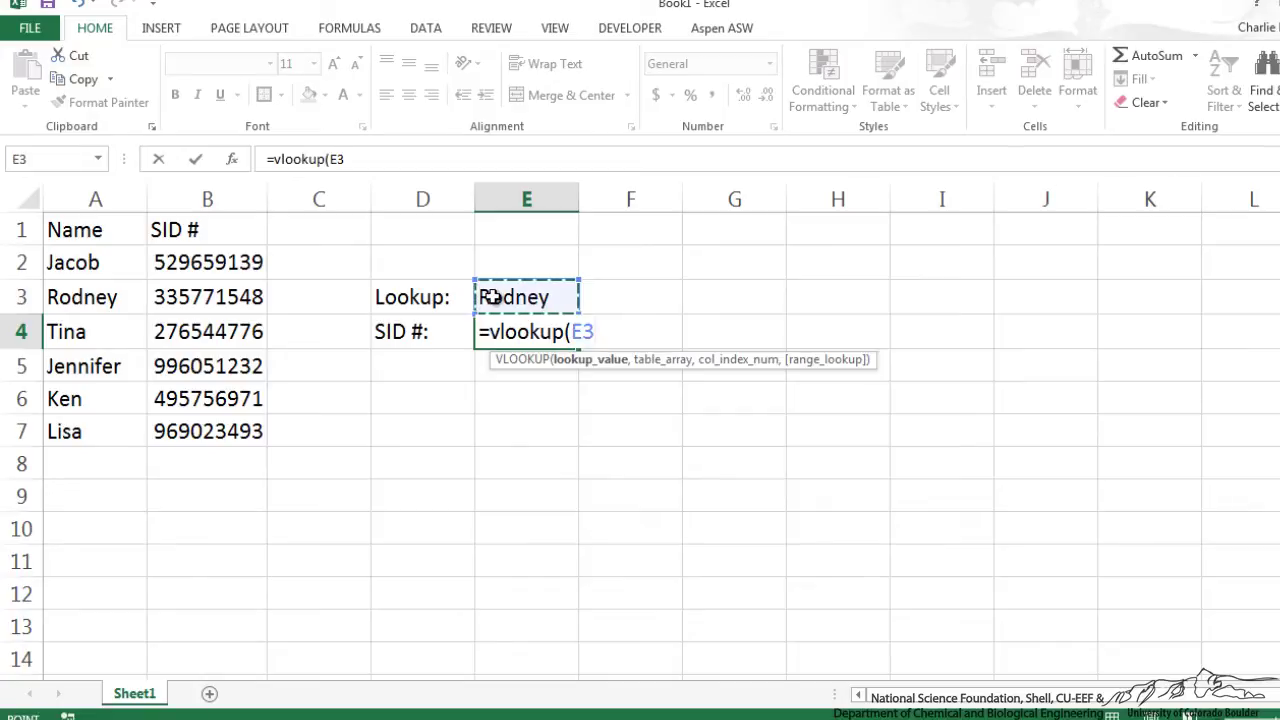
type(",")
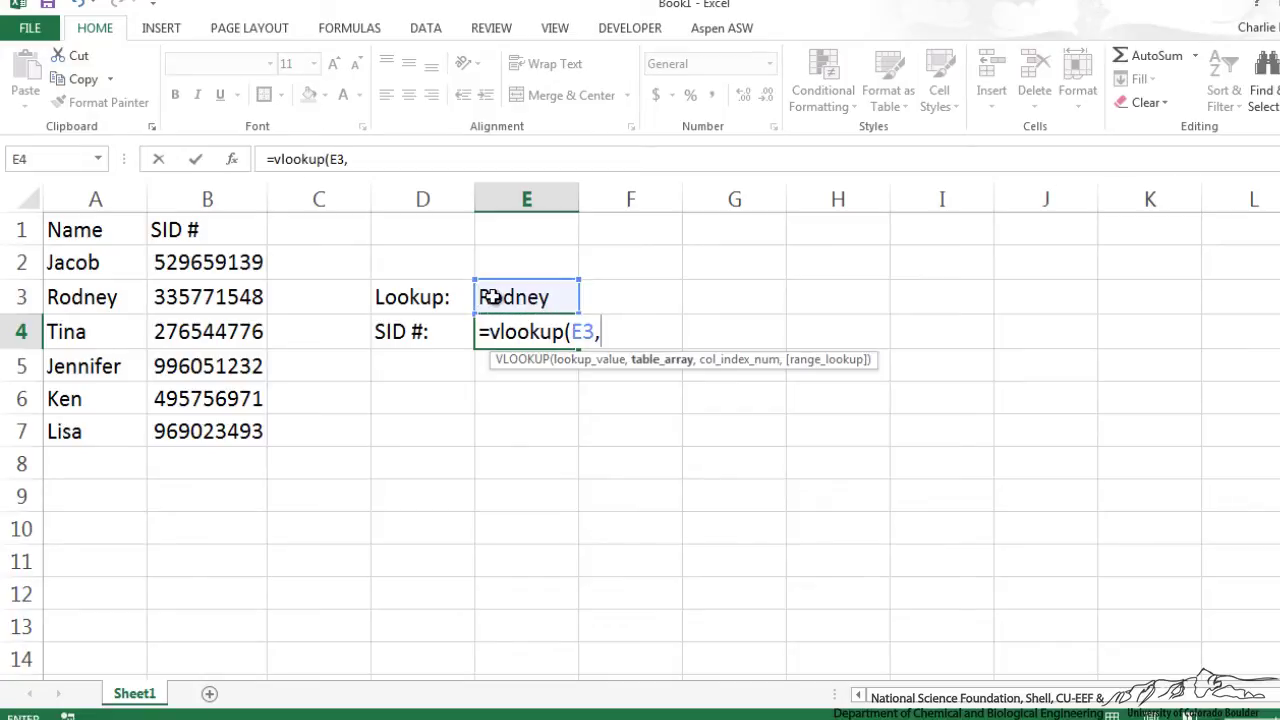
type("Data")
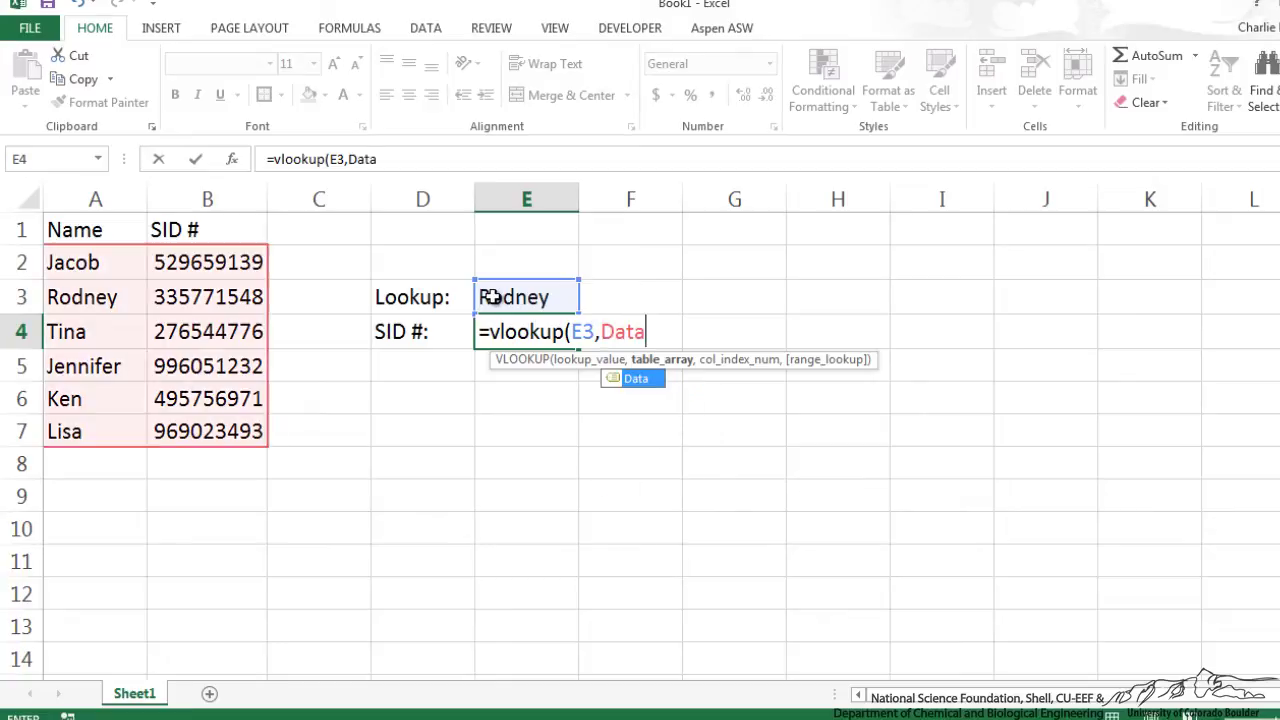
type(",")
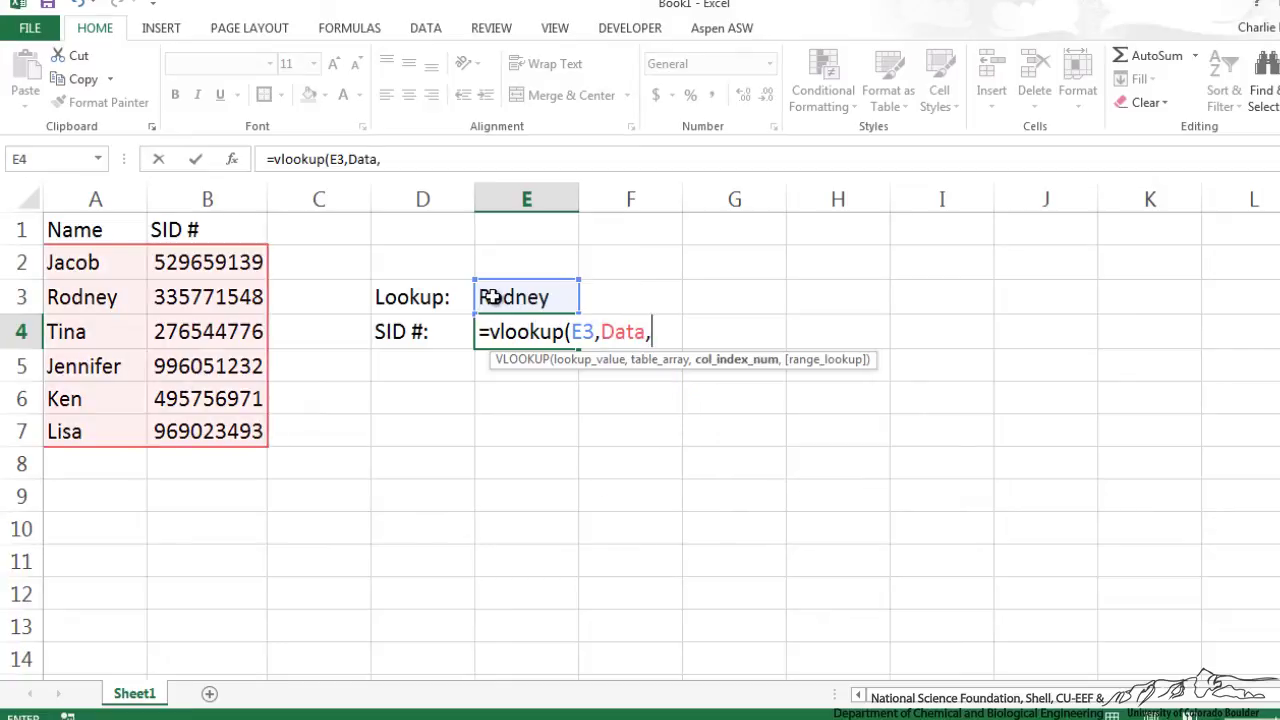
type("2")
type(",false)")
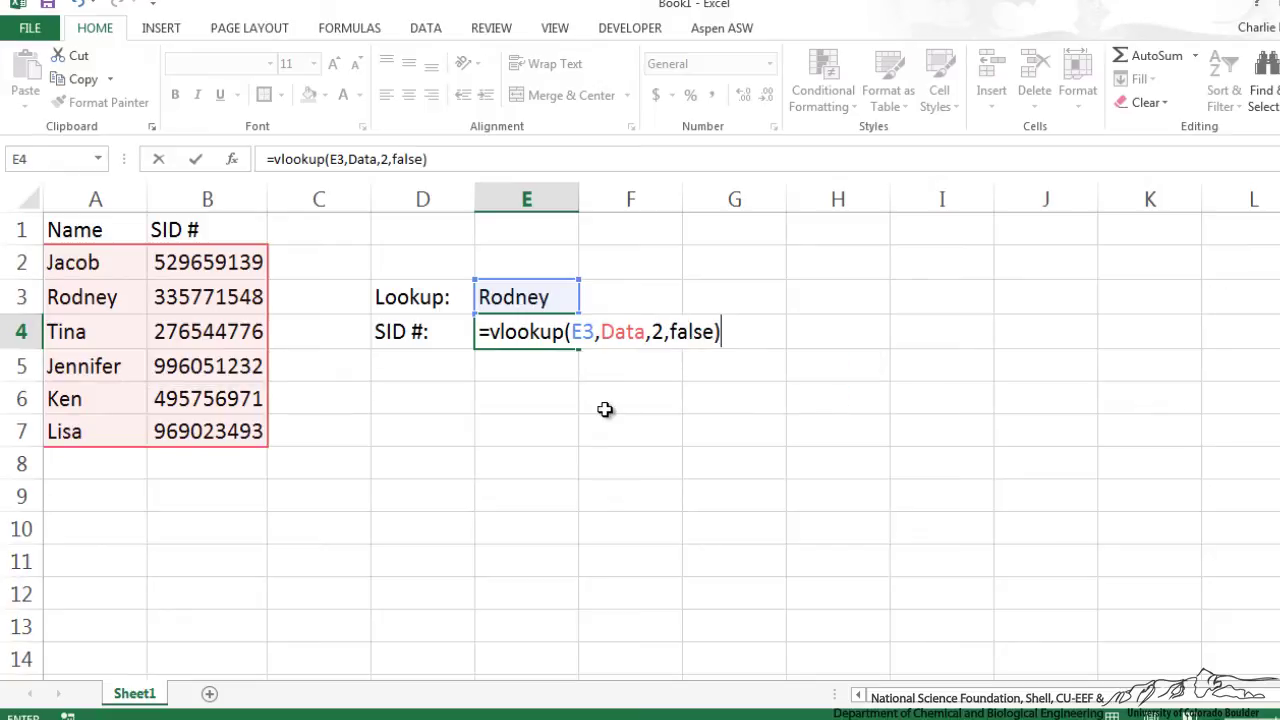
key("Return")
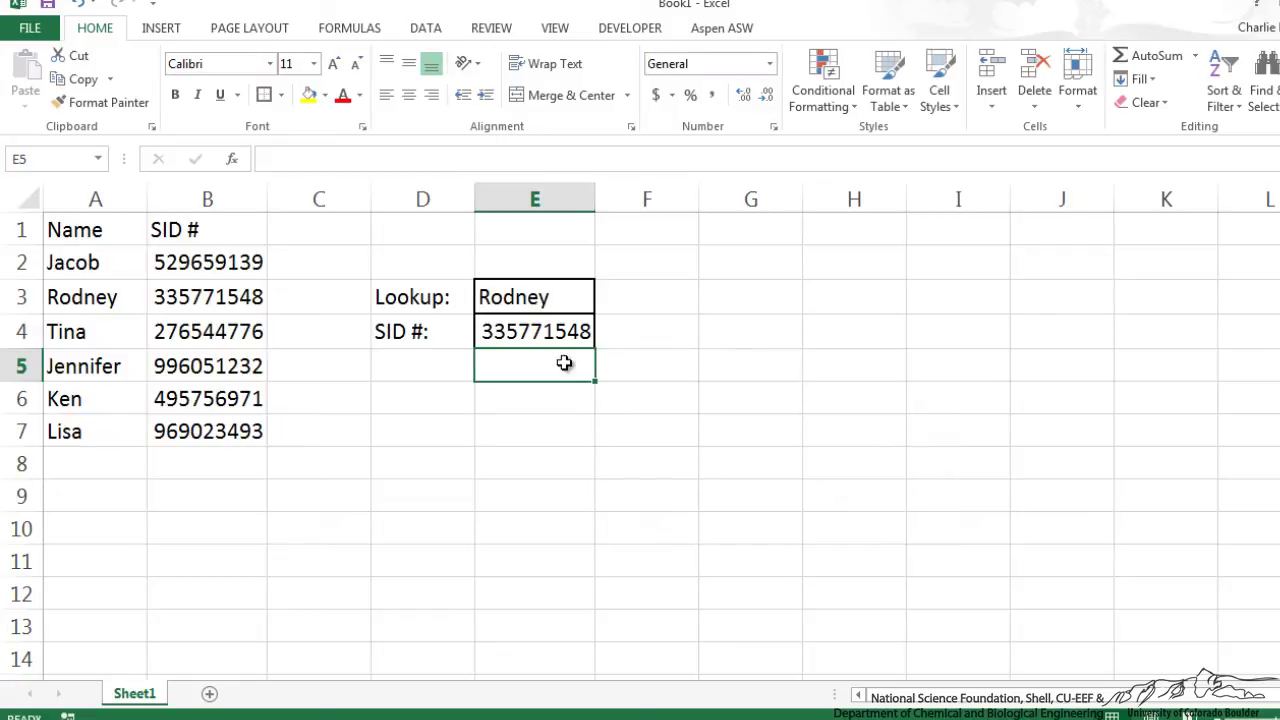
Add a new student's name in A8 and their SID in B8
left_click(541, 336)
left_click(523, 369)
left_click(197, 297)
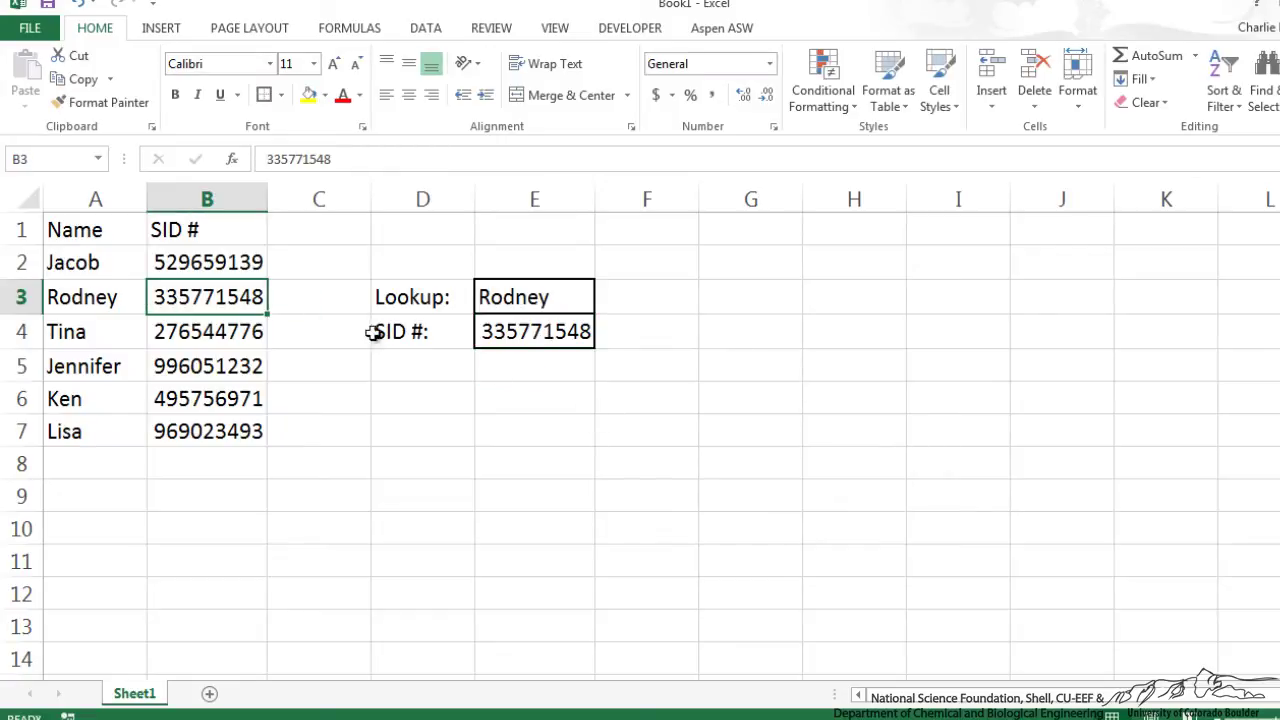
left_click(508, 379)
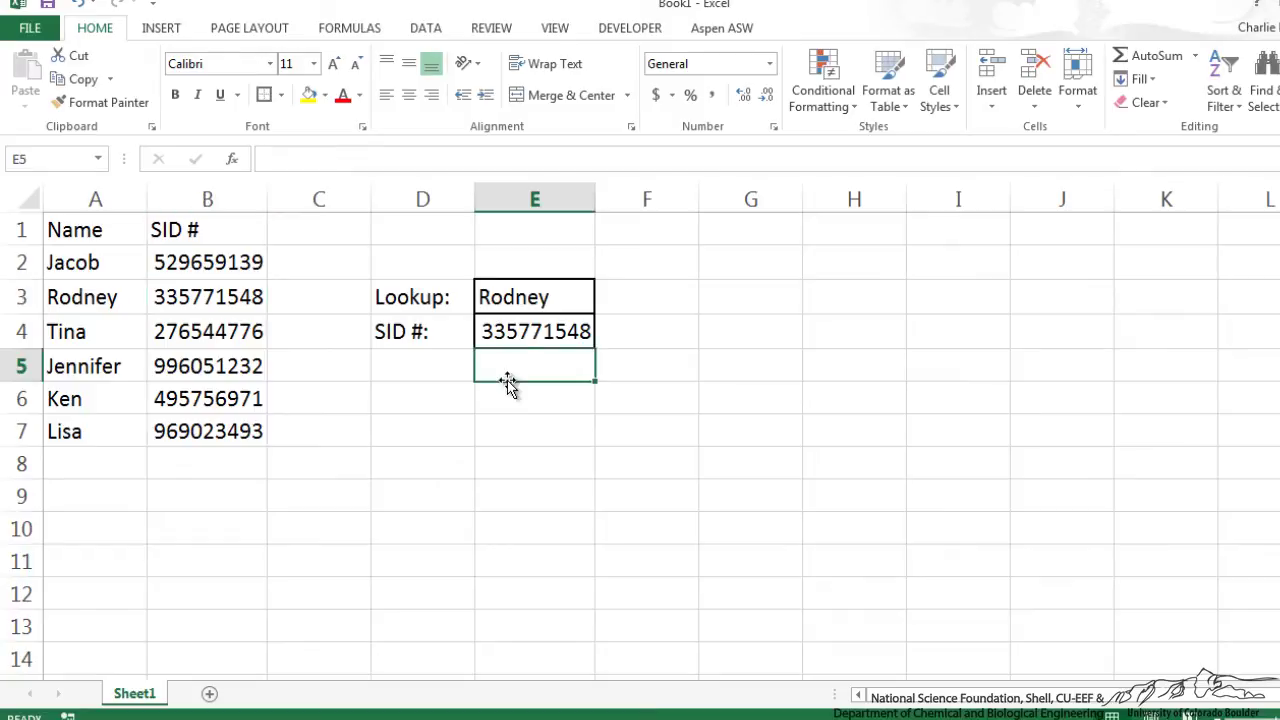
left_click(100, 466)
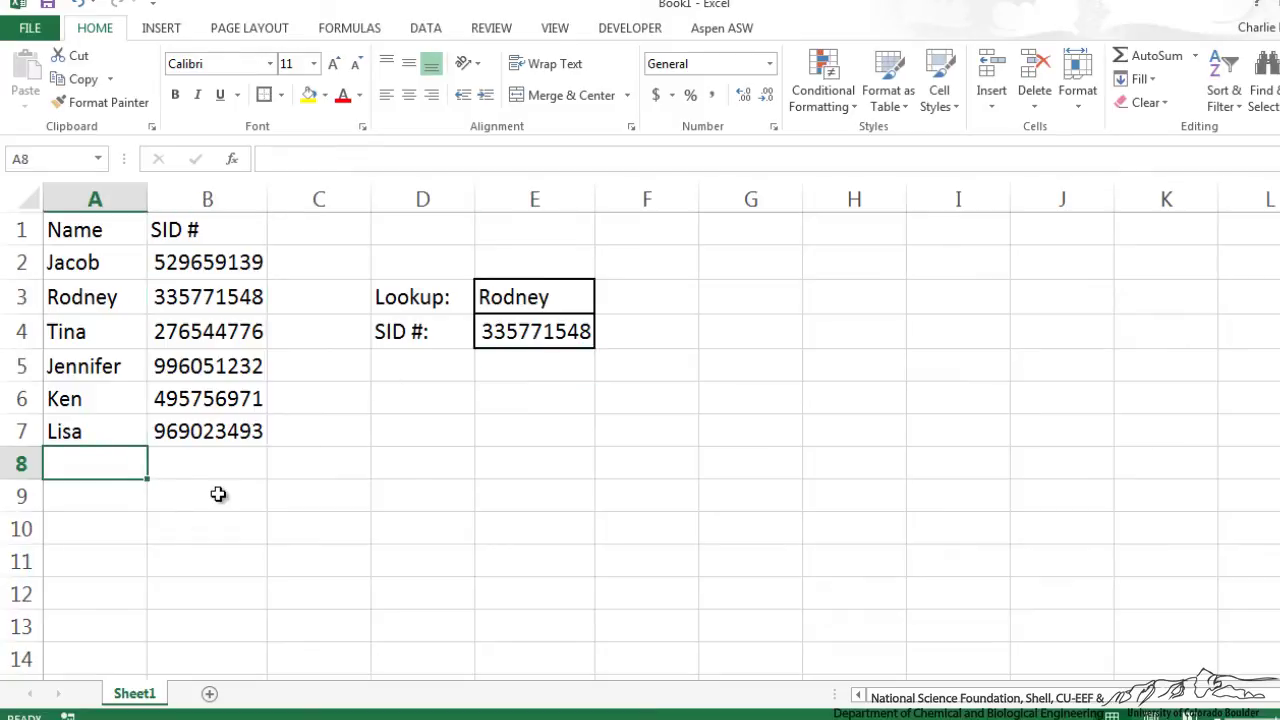
type("Chester")
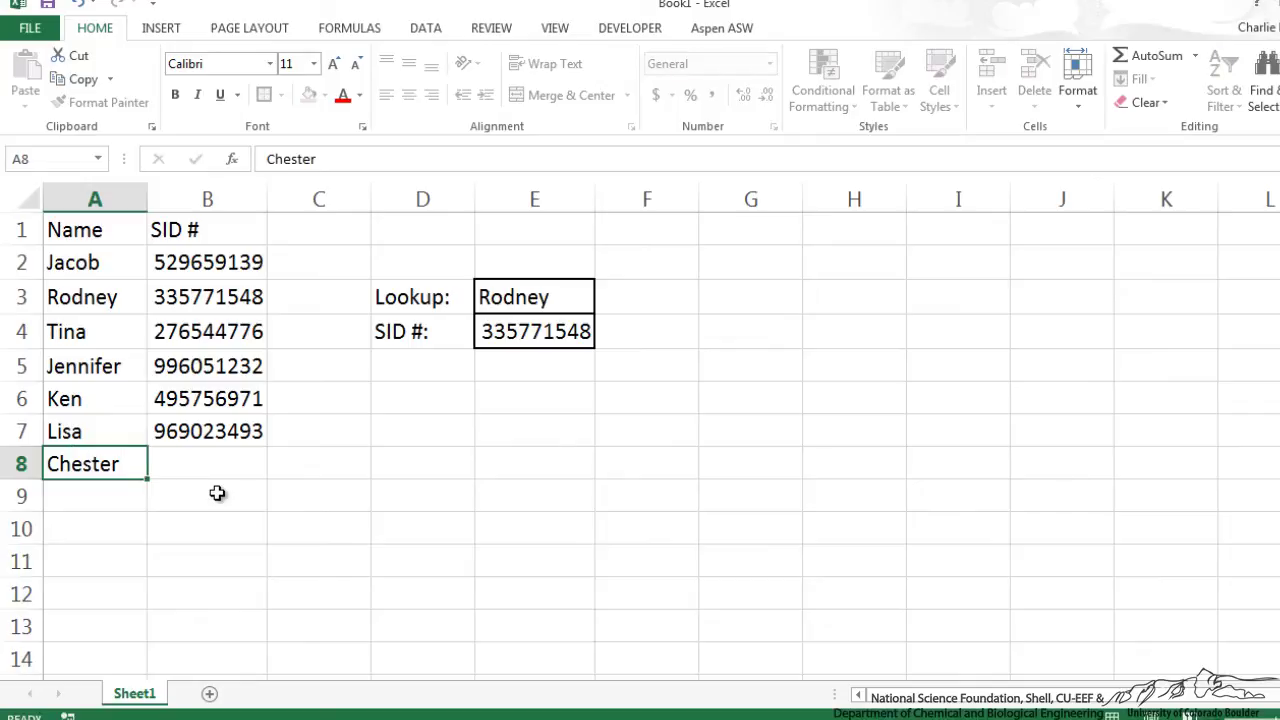
key("Tab")
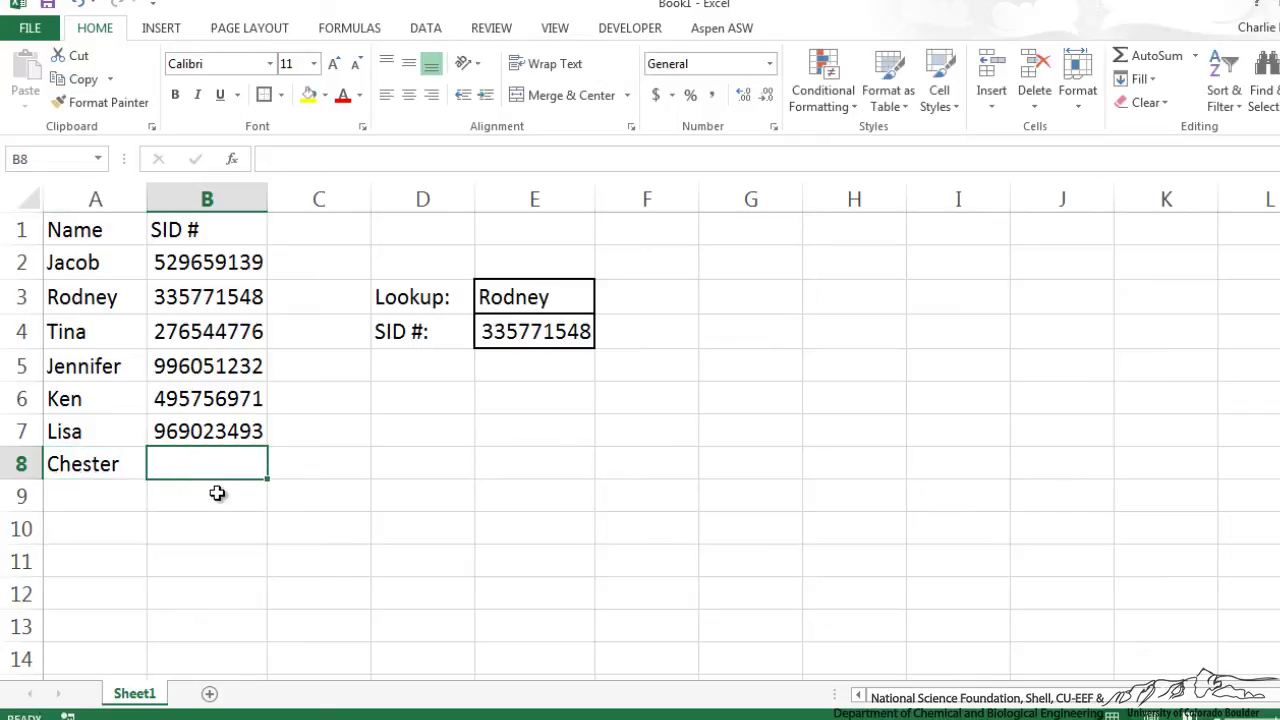
type("849")
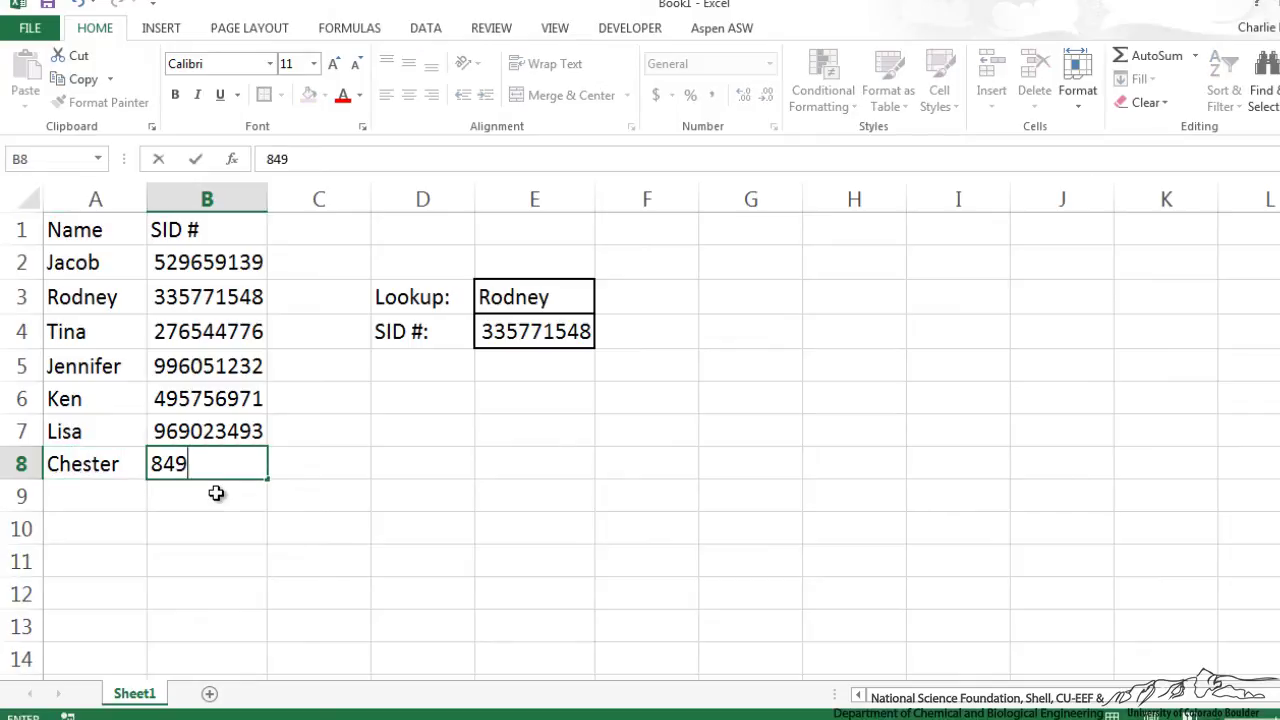
type("3847836")
key("BackSpace")
key("Return")
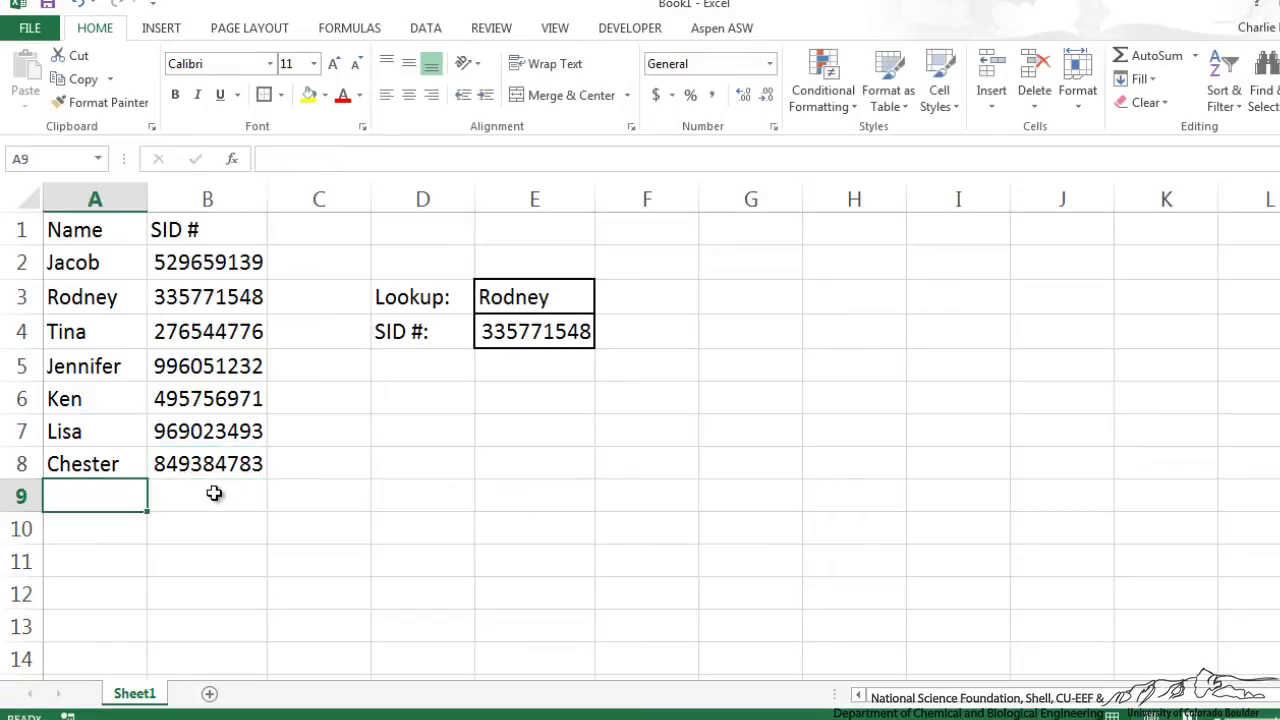
Select Data from the Name Box to show it still covers only A2:B7, not row 8
left_click(226, 468)
left_click(96, 270)
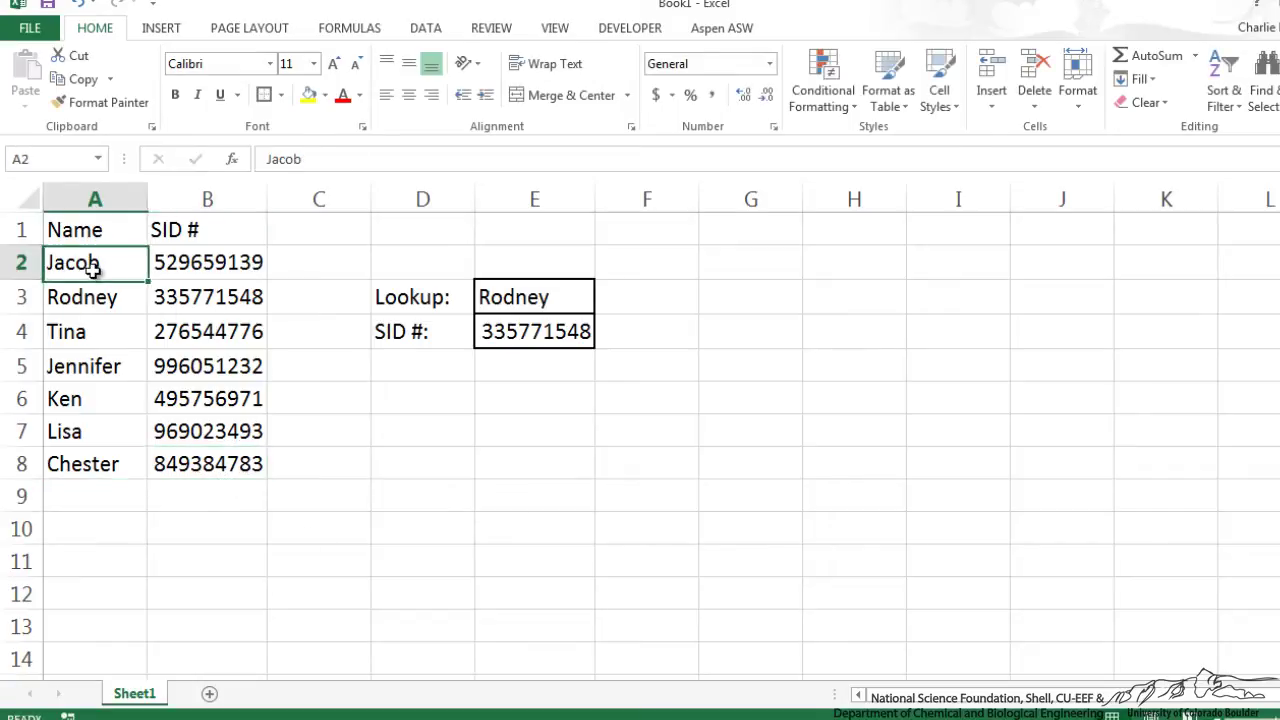
left_click_drag(117, 273, 220, 431)
left_click(20, 159)
type("Data")
key("Return")
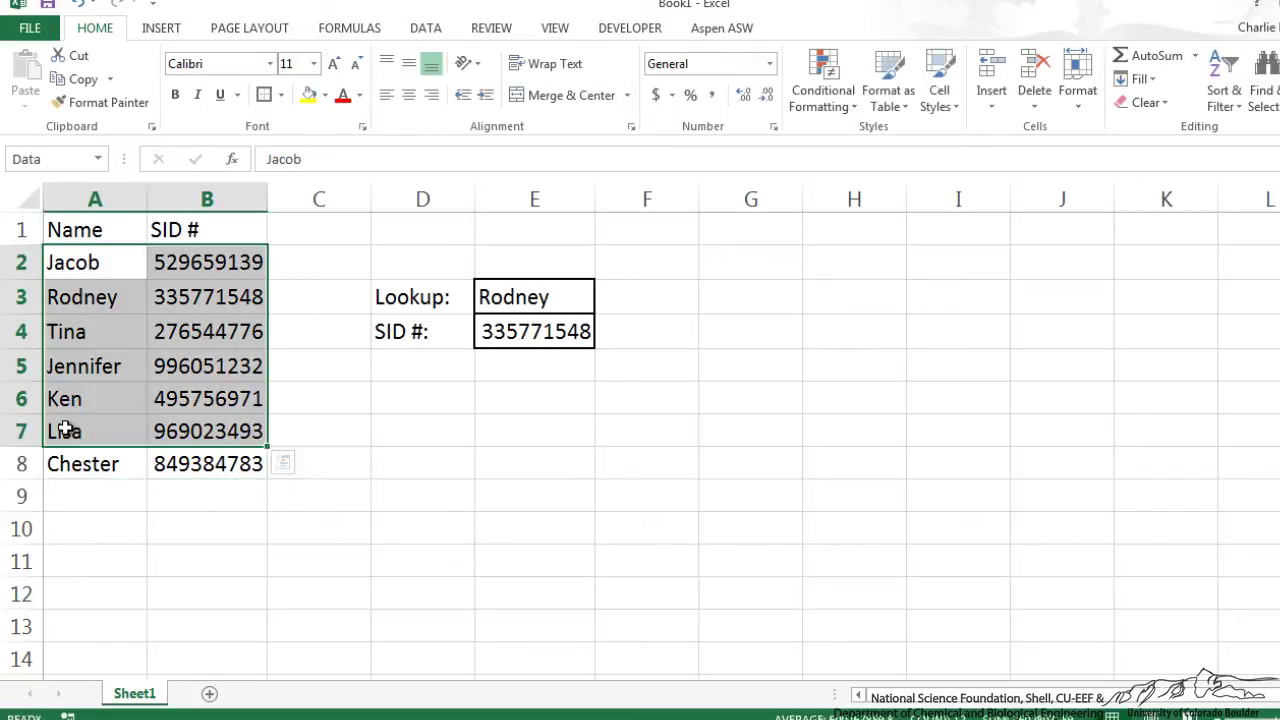
left_click(82, 262)
left_click_drag(82, 262, 186, 464)
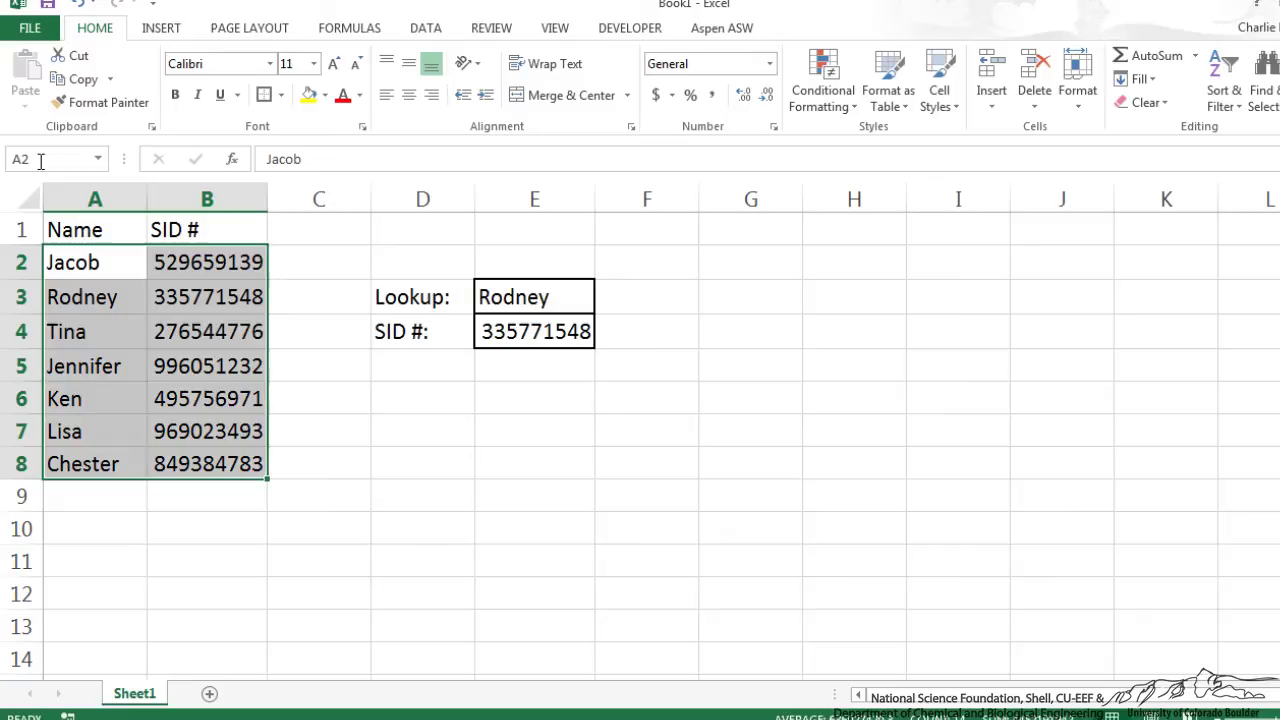
left_click_drag(98, 460, 186, 464)
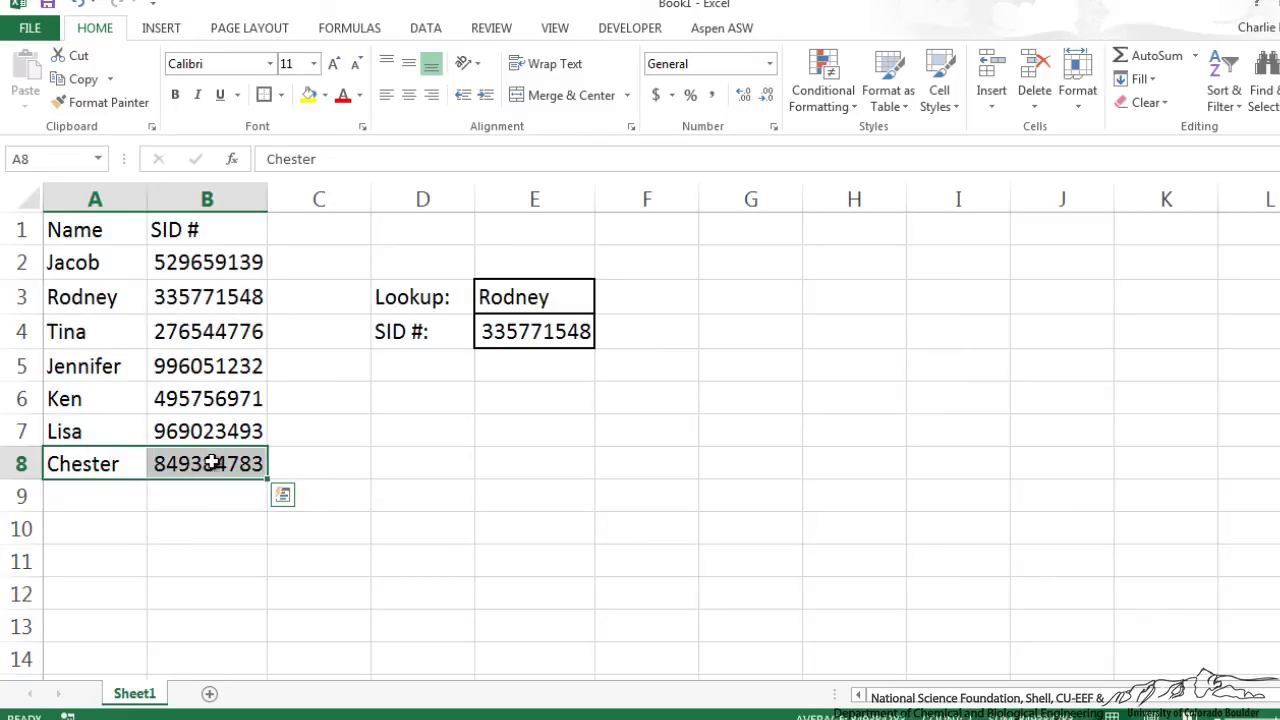
left_click(110, 466)
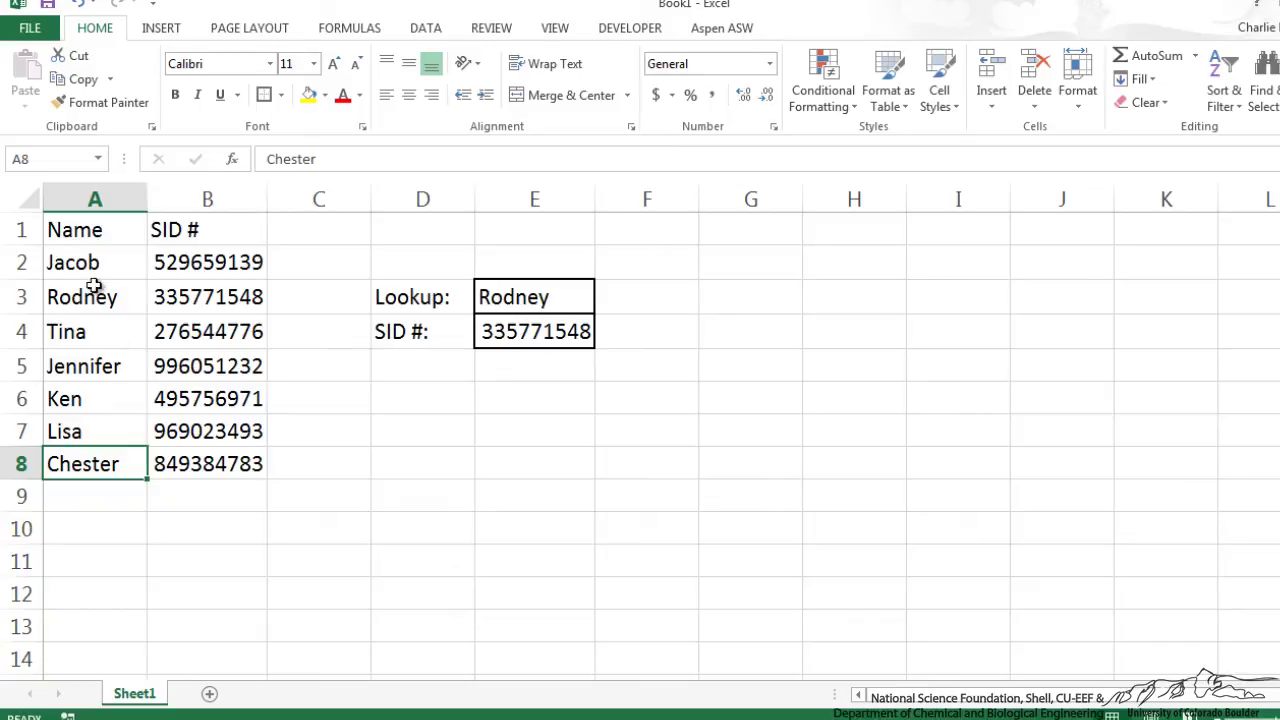
In Name Manager, change Data to refer to =Sheet1!$A$2:$B$8 so it includes row 8
left_click(362, 452)
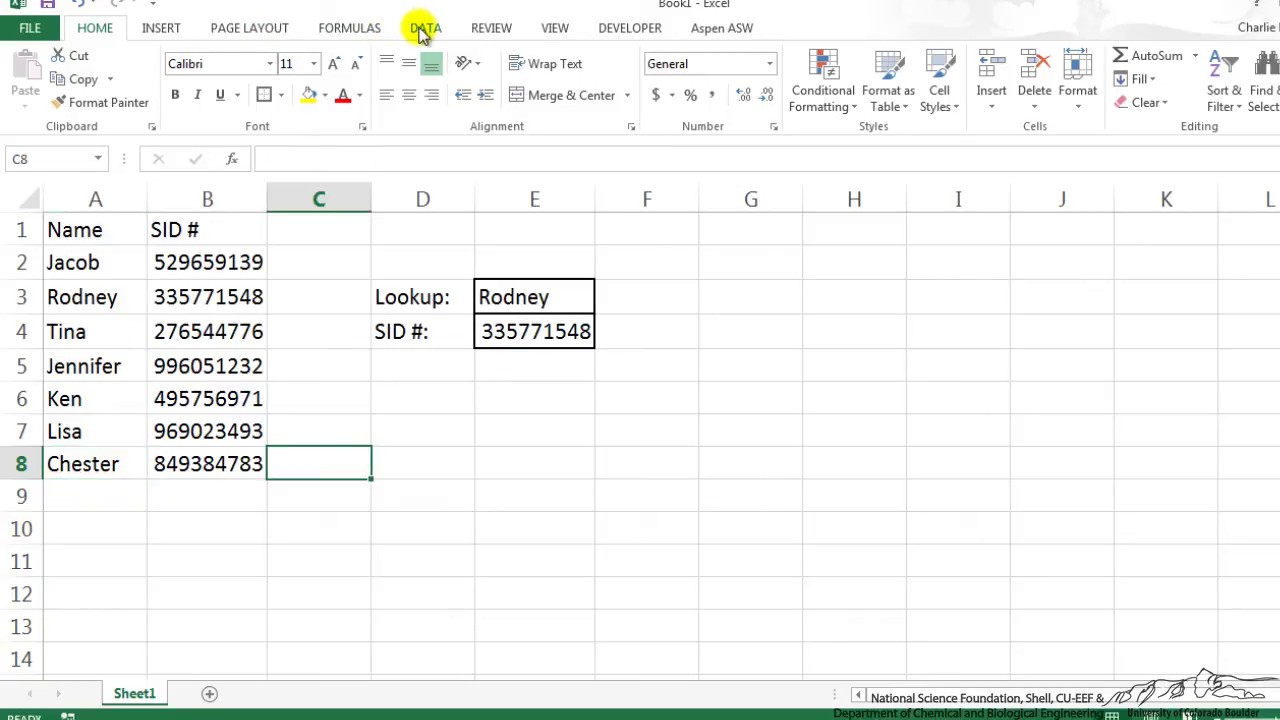
left_click(350, 36)
left_click(565, 82)
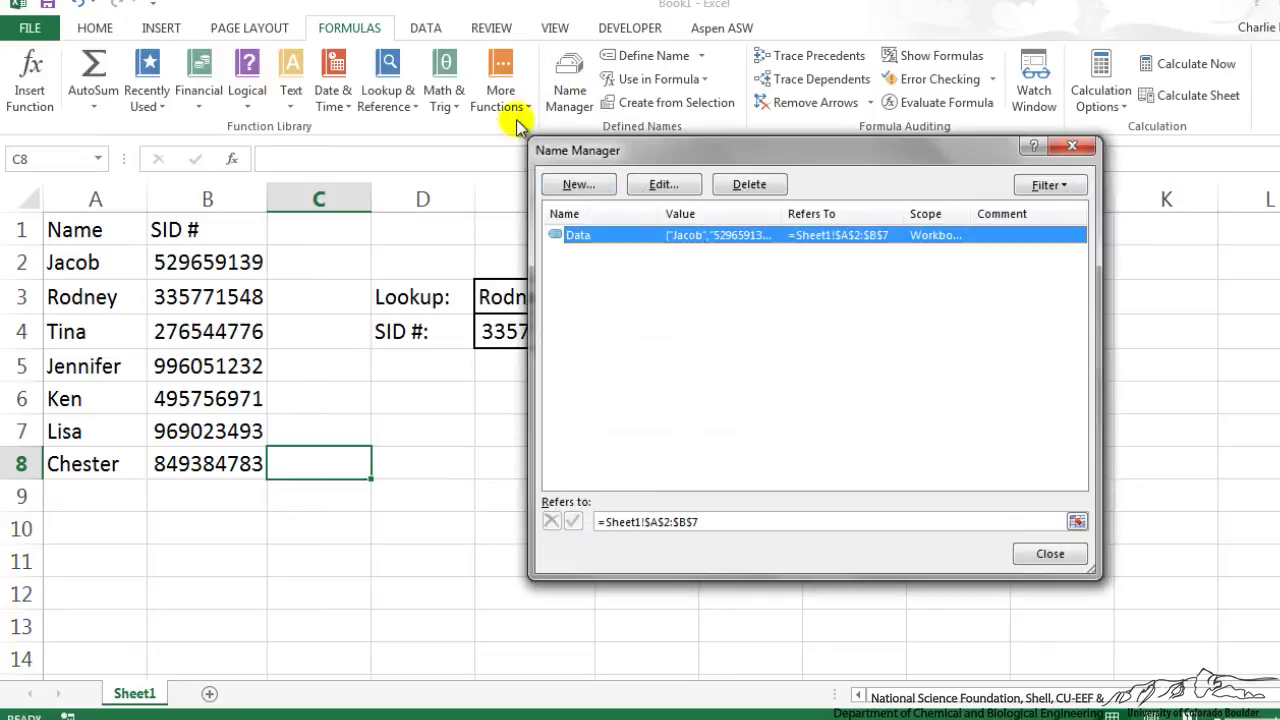
left_click(664, 187)
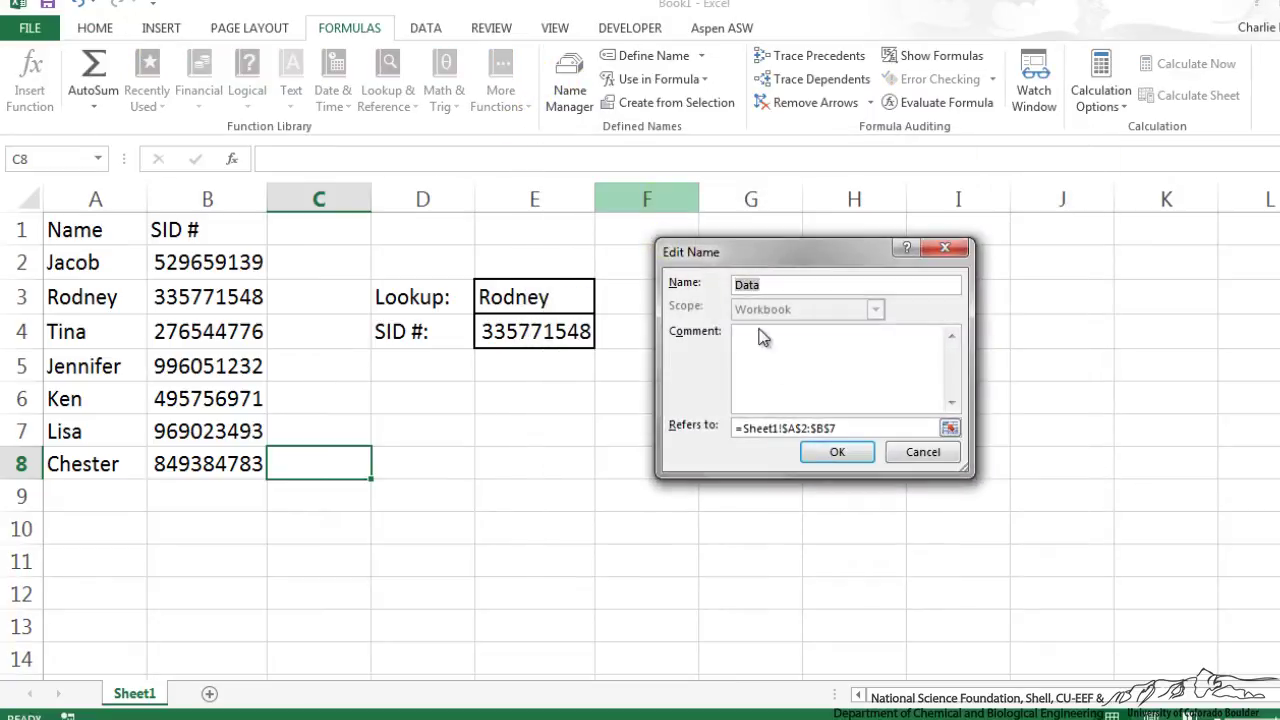
left_click_drag(840, 428, 715, 430)
left_click_drag(92, 266, 196, 462)
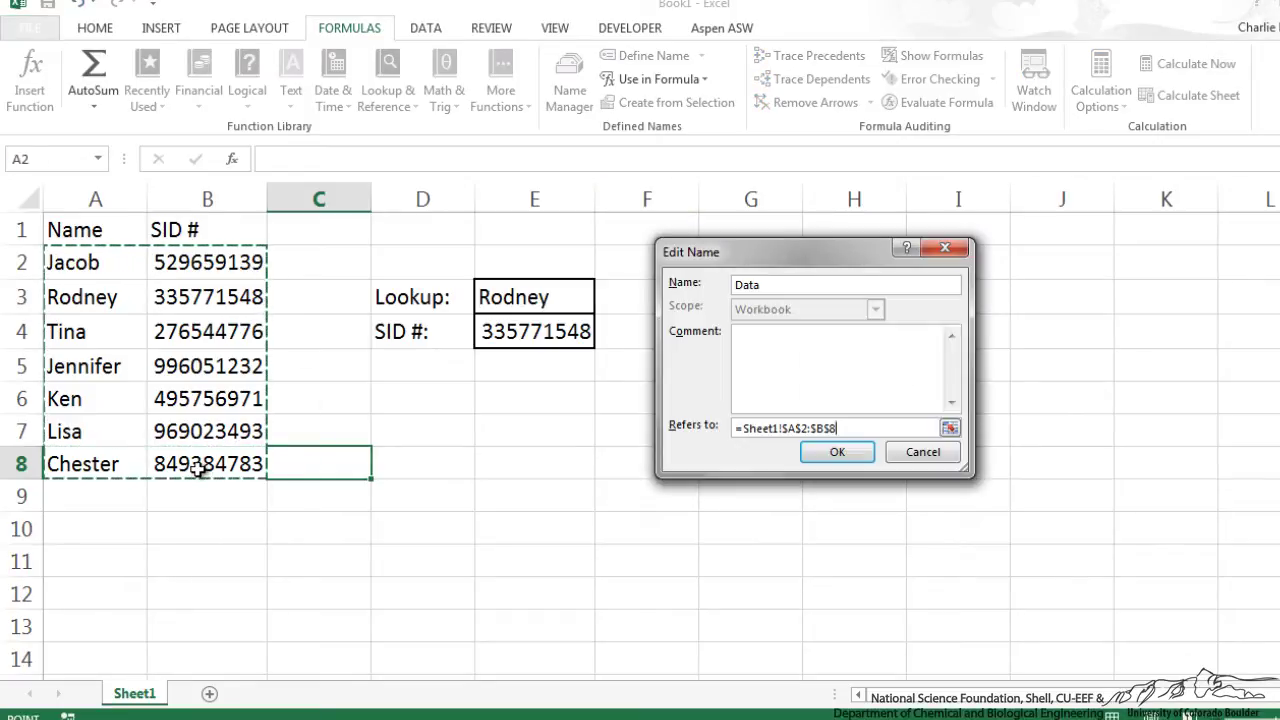
left_click(837, 452)
left_click(1020, 556)
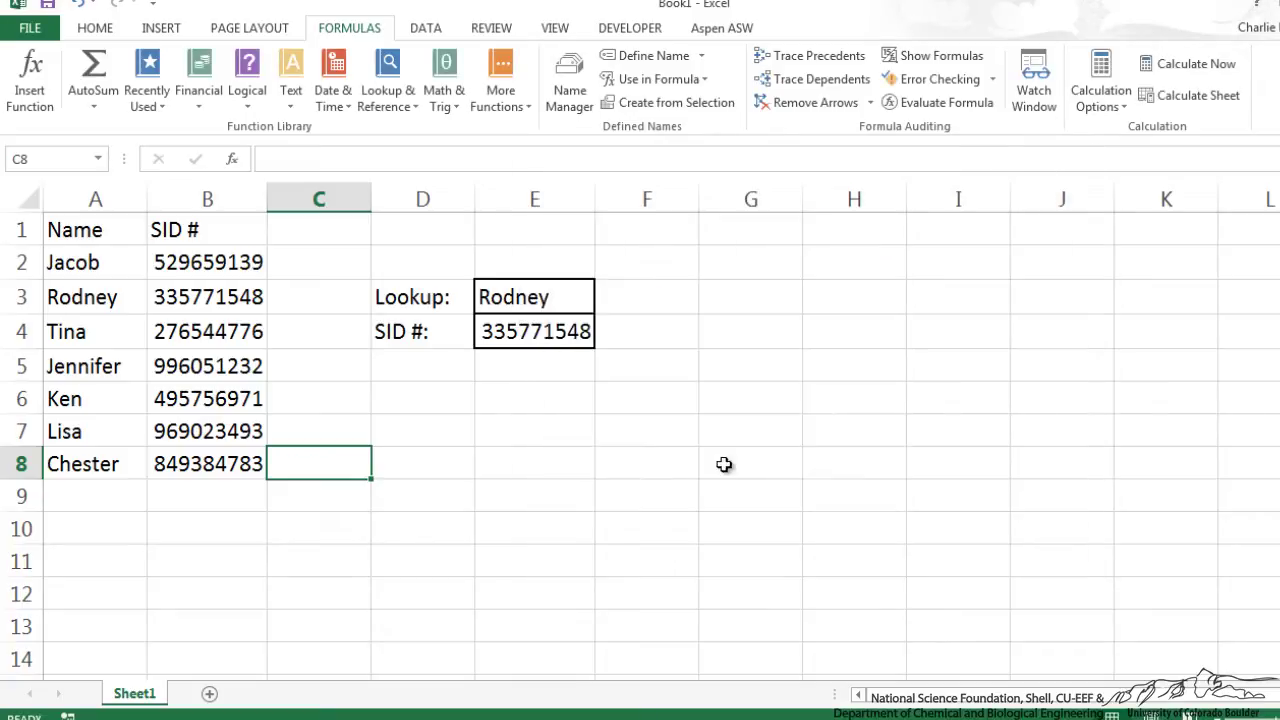
Enter the new row 8 student's name in E3 so E4 returns their SID
left_click(537, 300)
type("Ches")
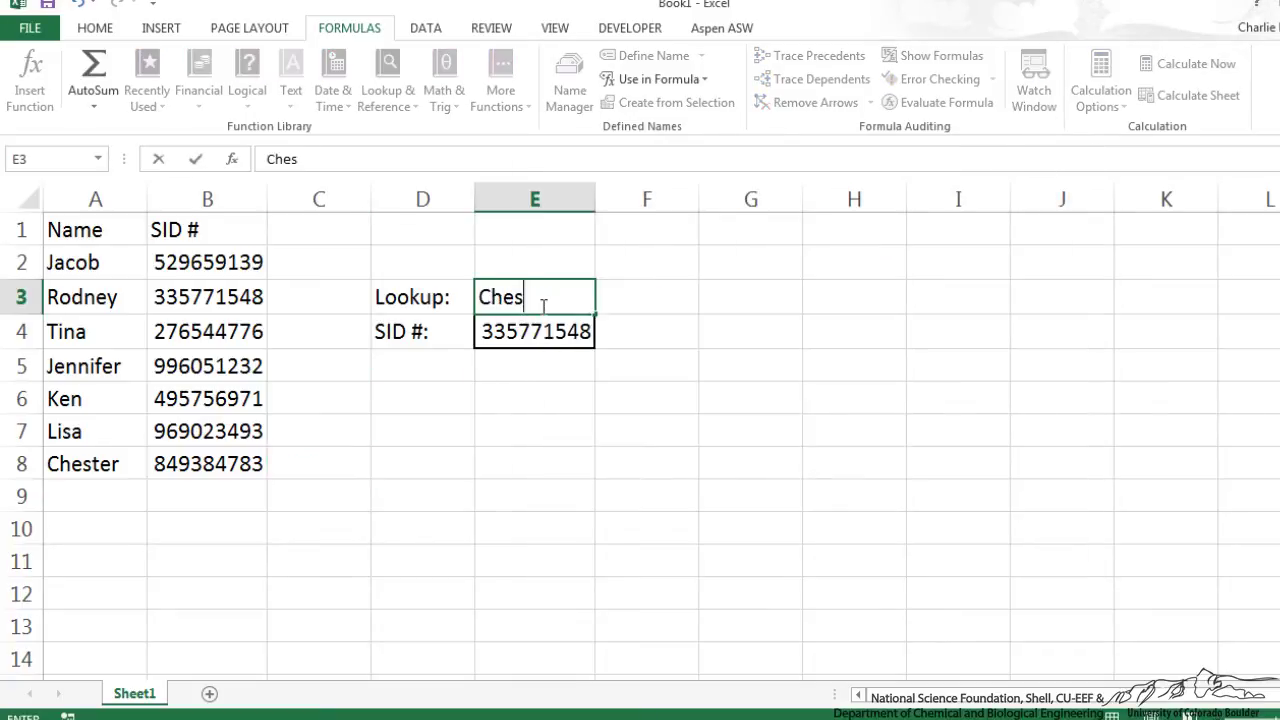
type("ter")
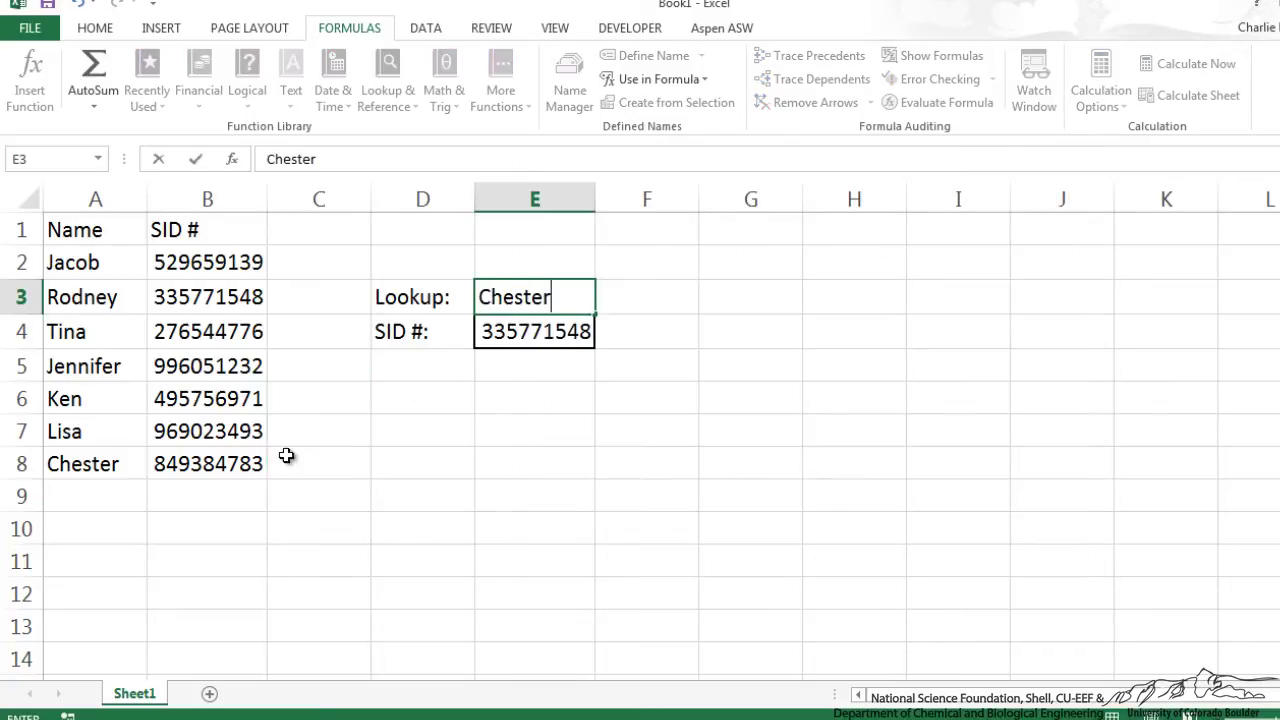
key("Return")
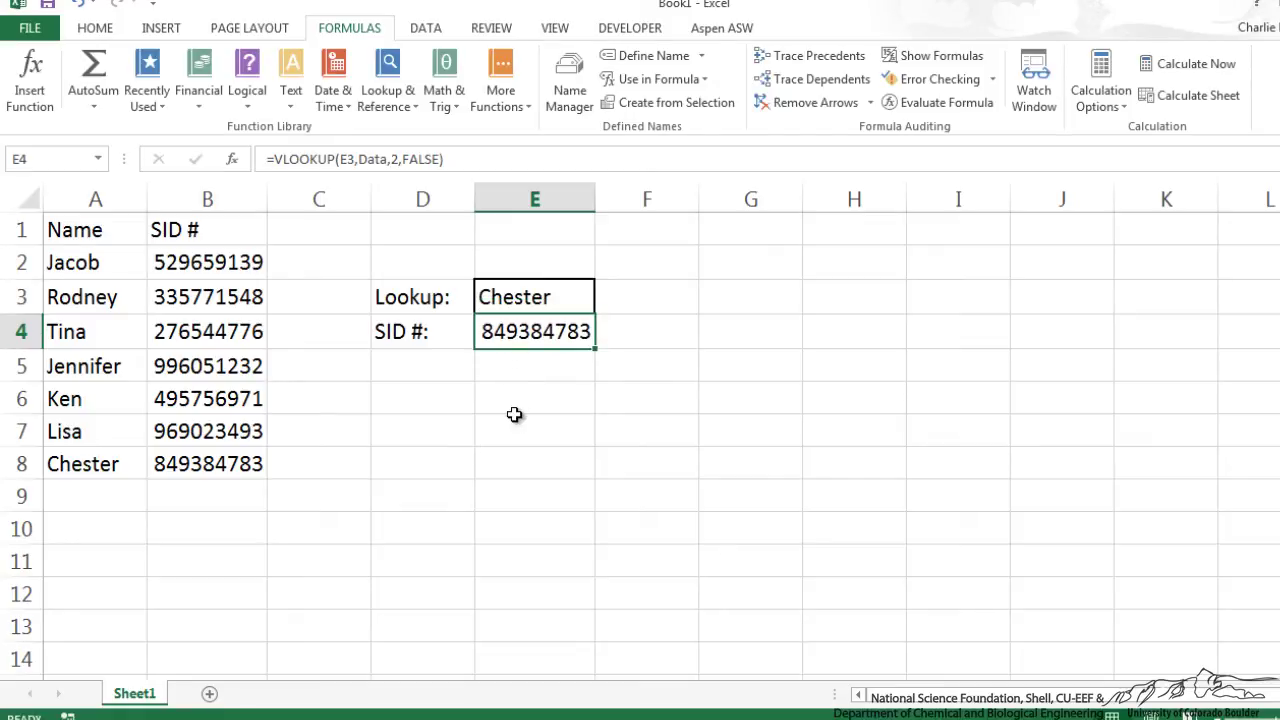
left_click(103, 492)
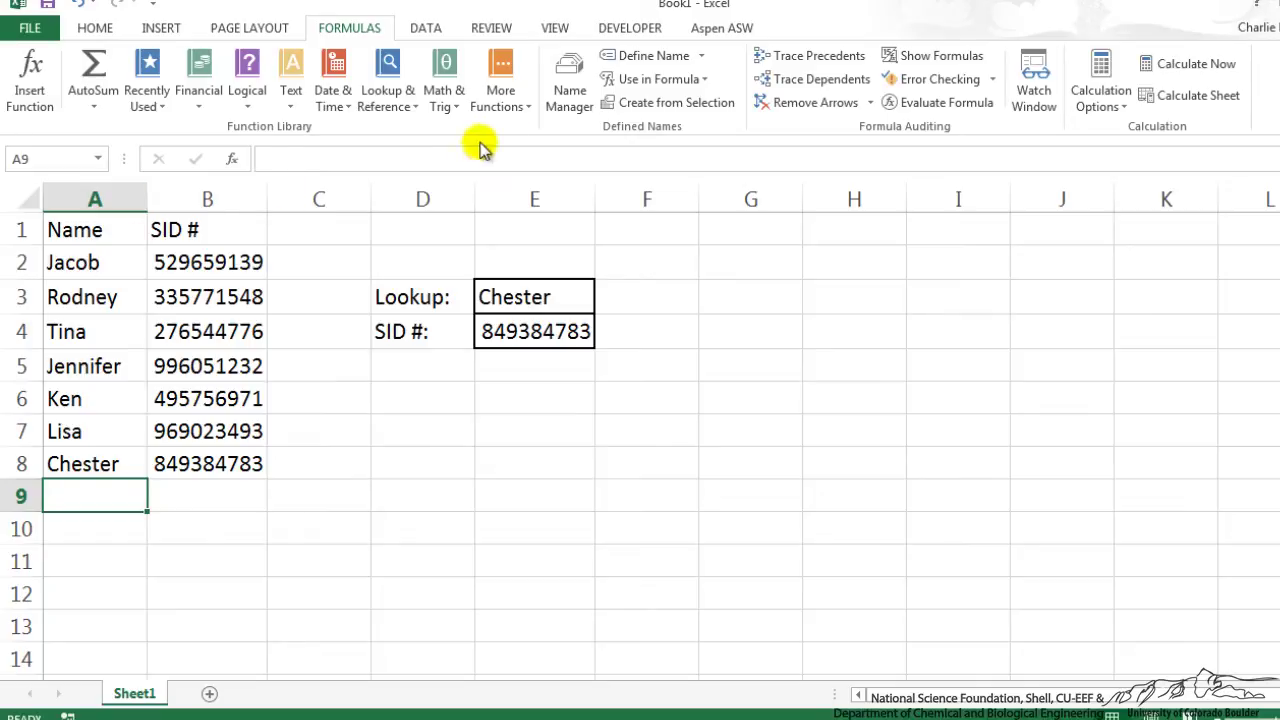
left_click(572, 80)
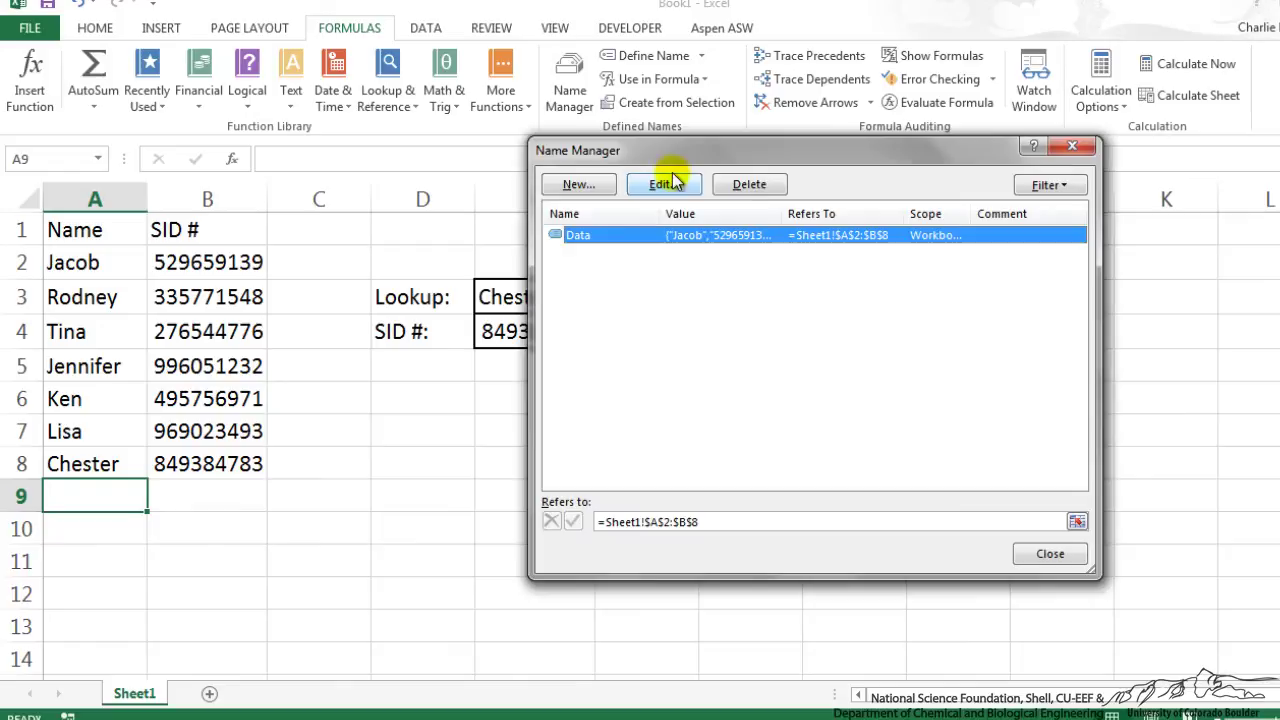
left_click(662, 185)
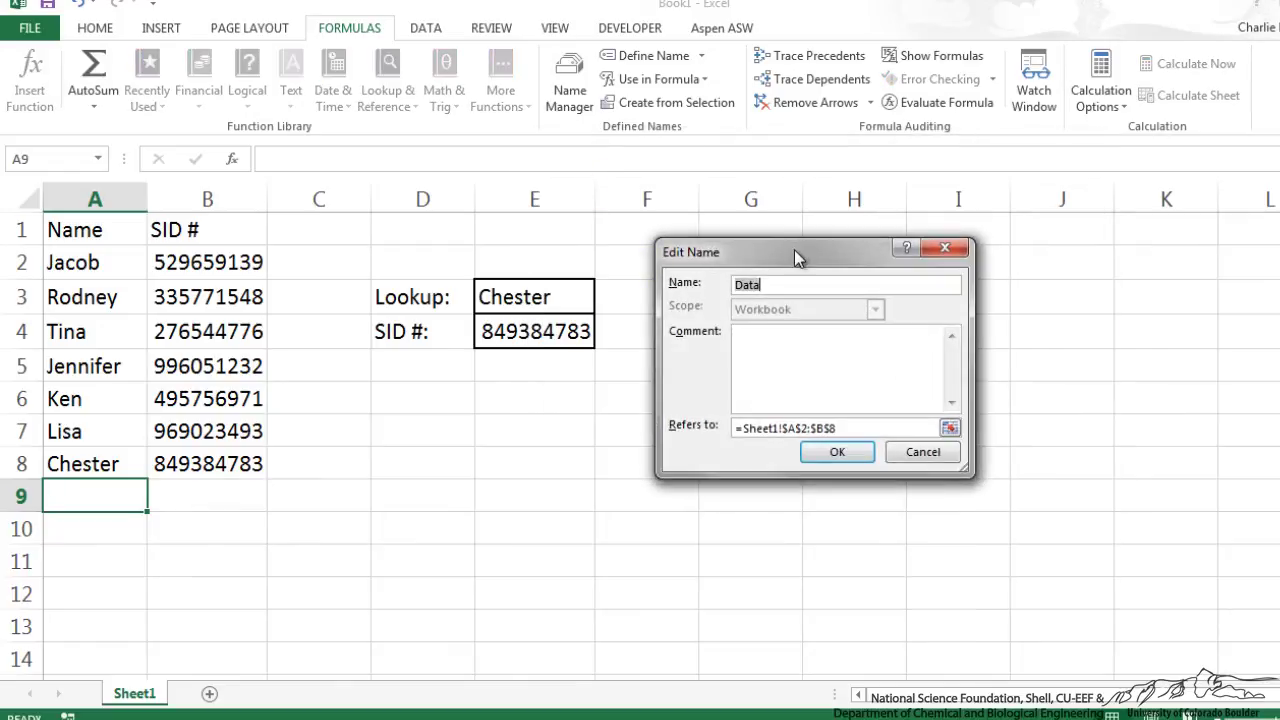
left_click_drag(794, 249, 780, 212)
left_click(726, 390)
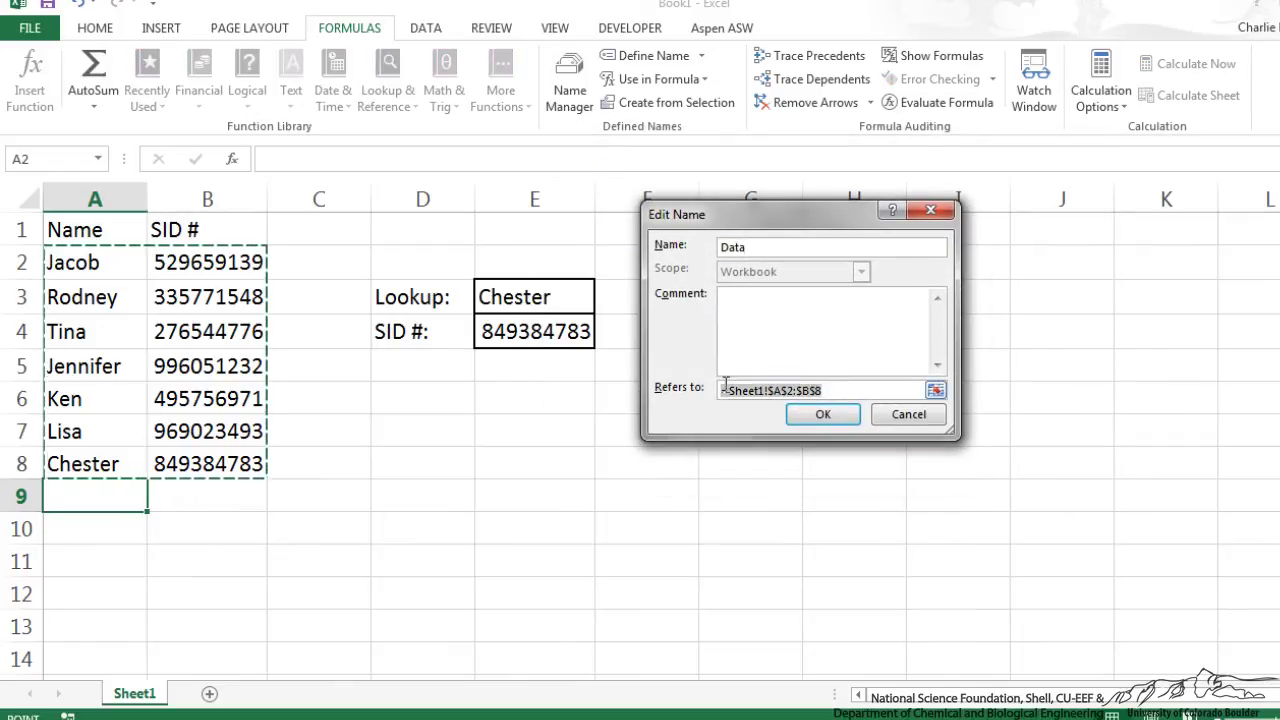
left_click_drag(742, 214, 724, 224)
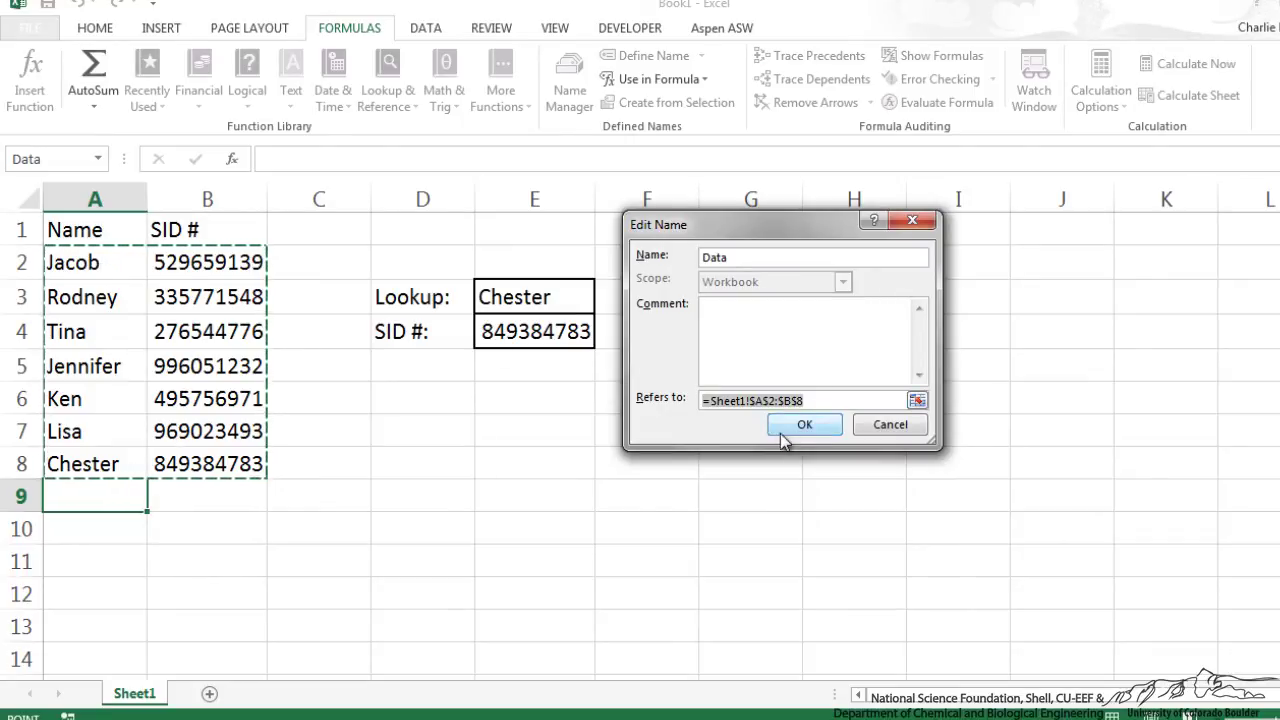
type("=offset(")
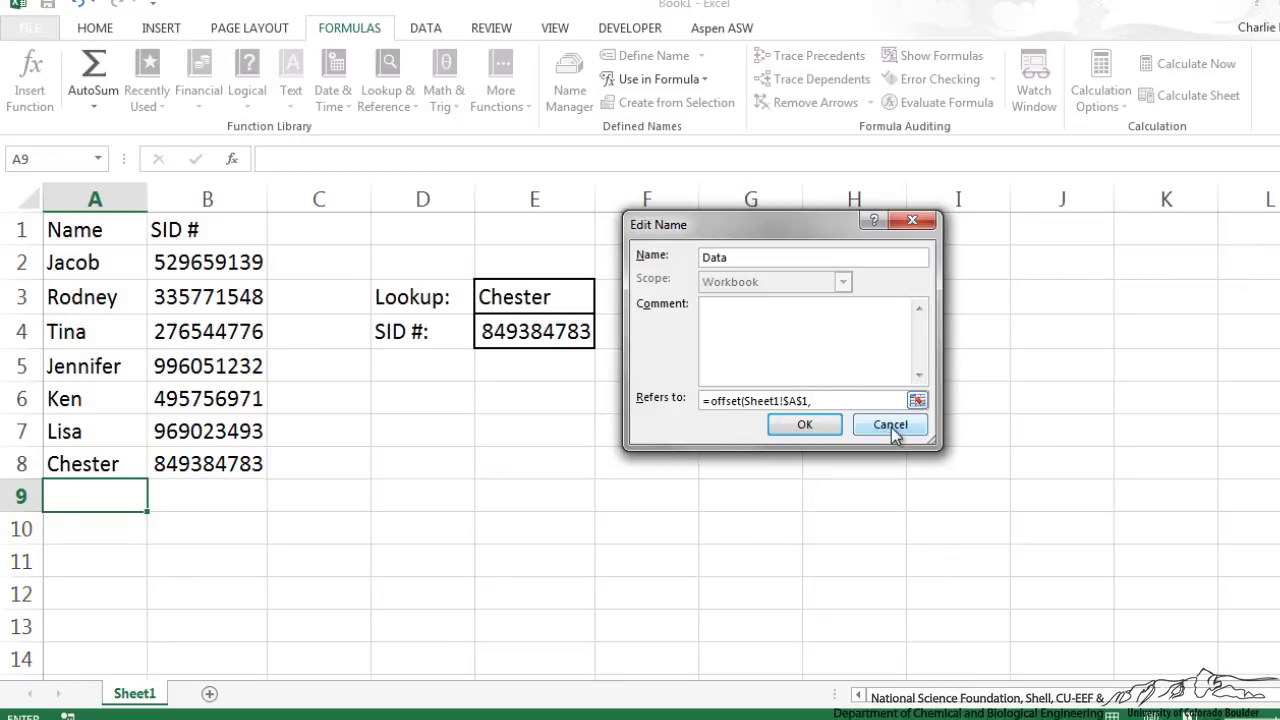
left_click(891, 427)
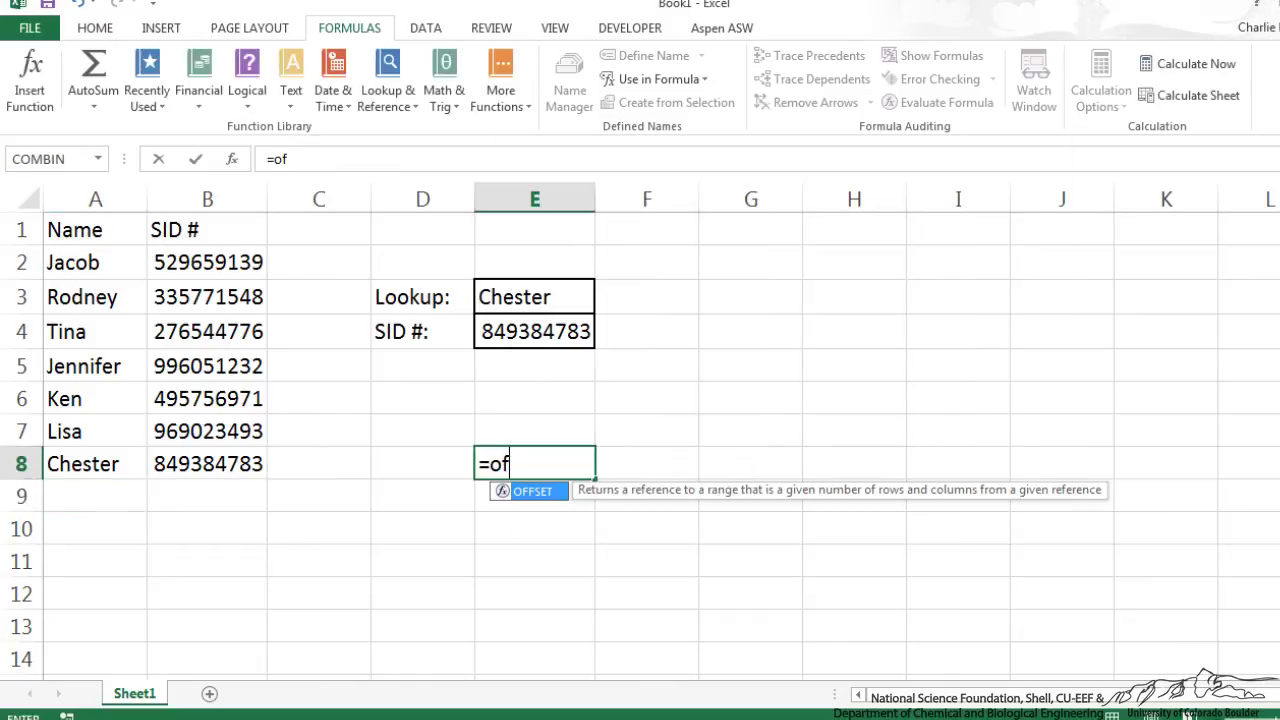
Draft =offset(A1,1,0,7,2) in E8 without committing, to illustrate OFFSET's arguments
type("fse")
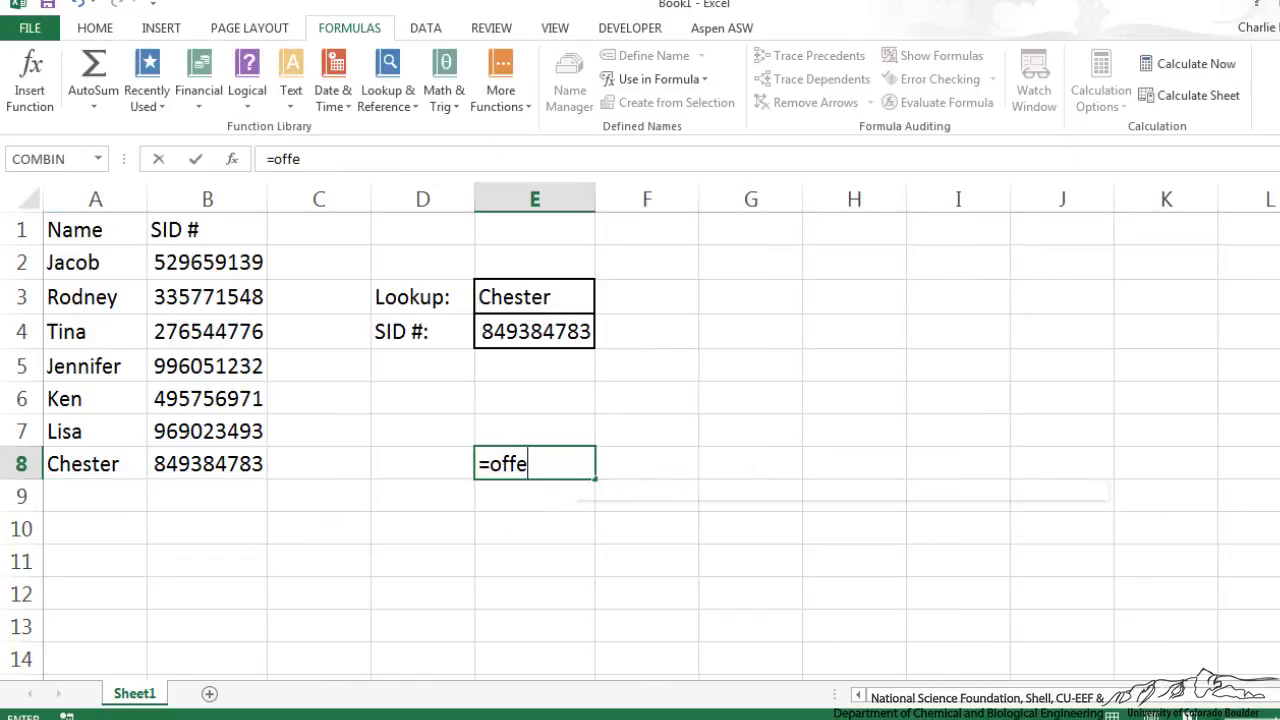
type("t(")
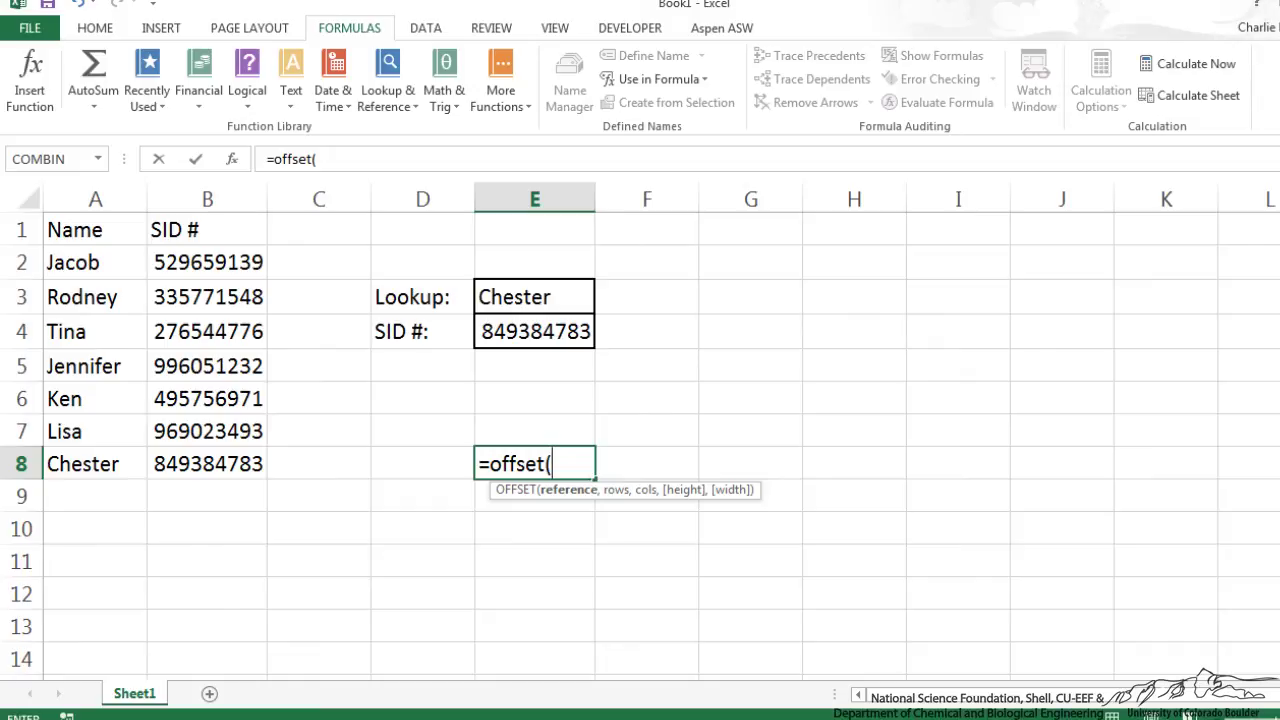
left_click(95, 230)
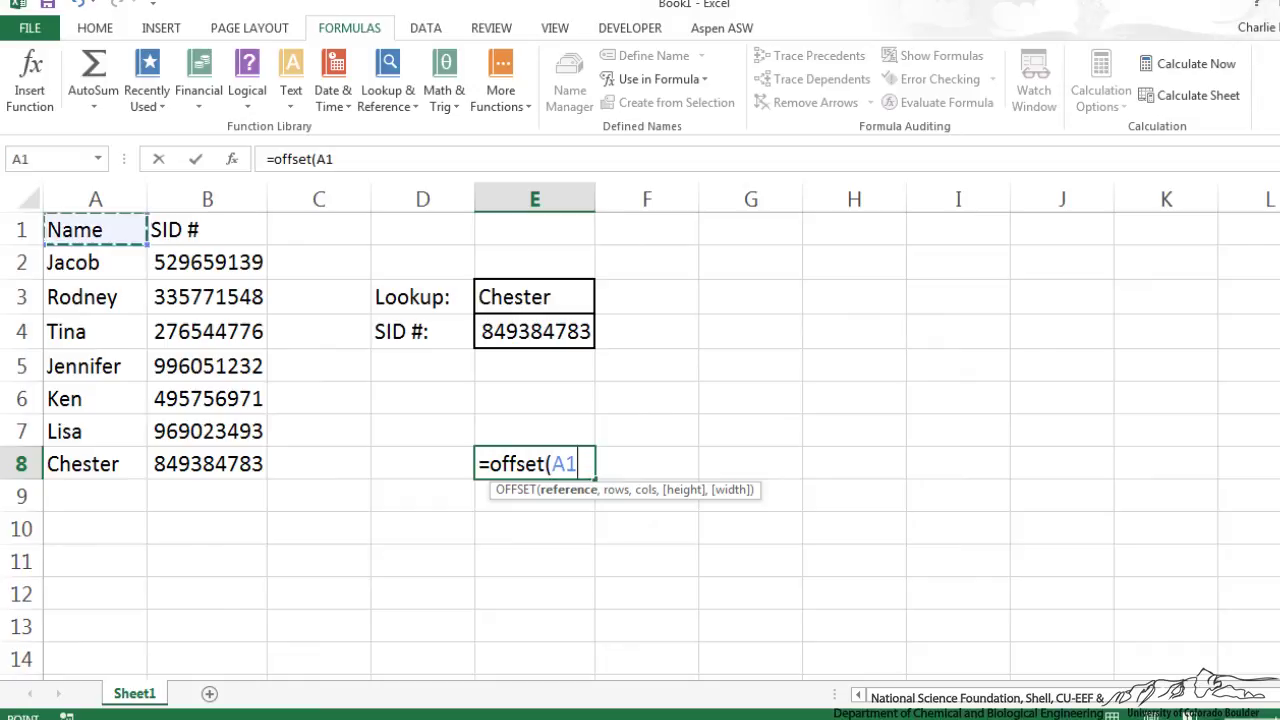
type(",")
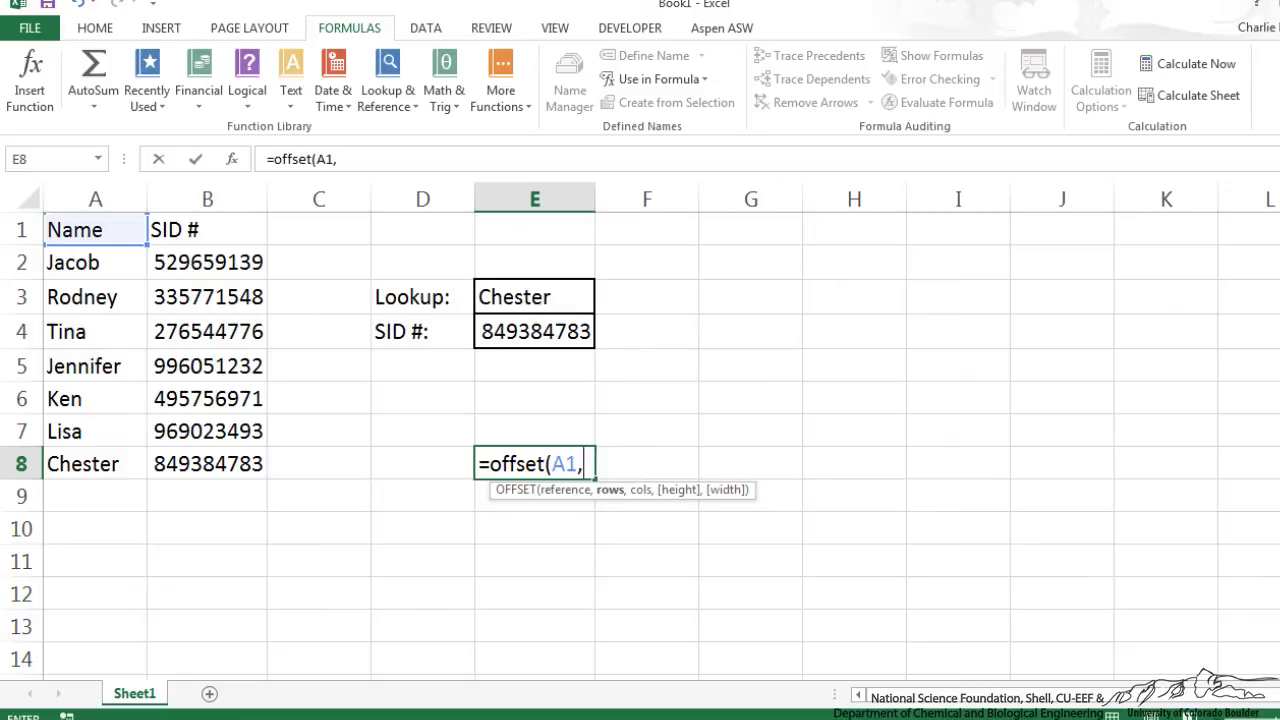
type("1,")
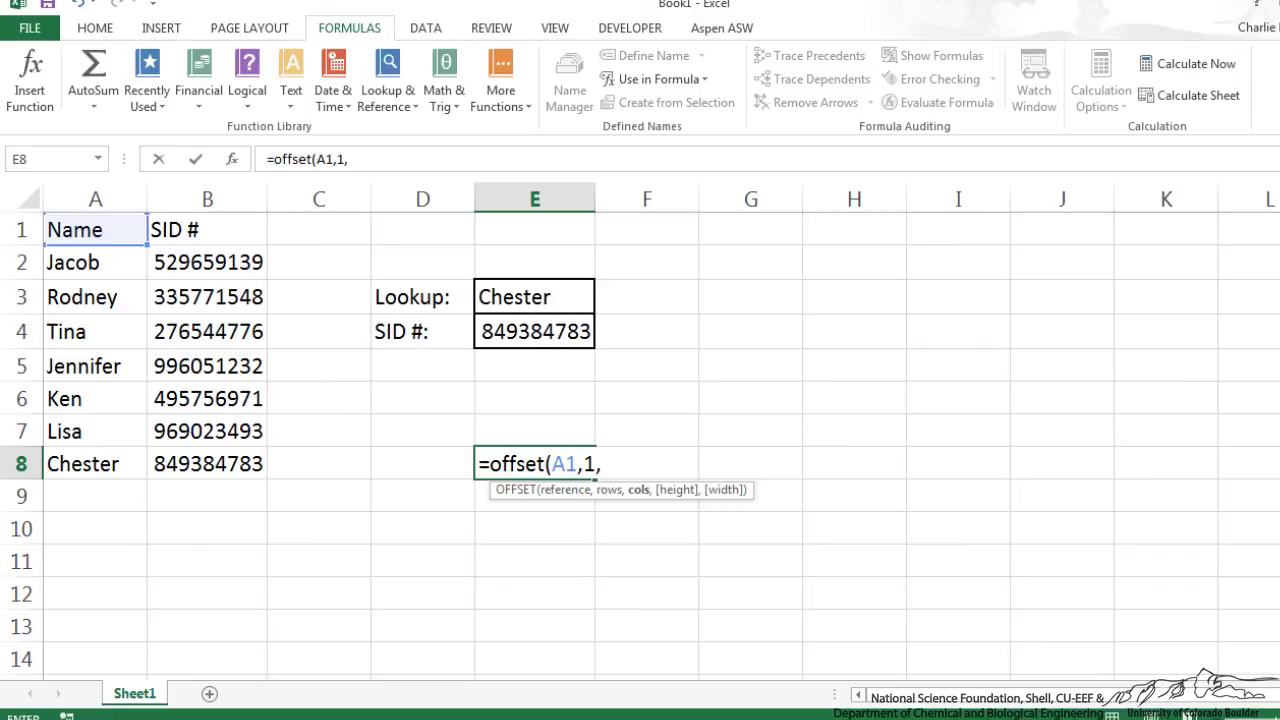
type("0,")
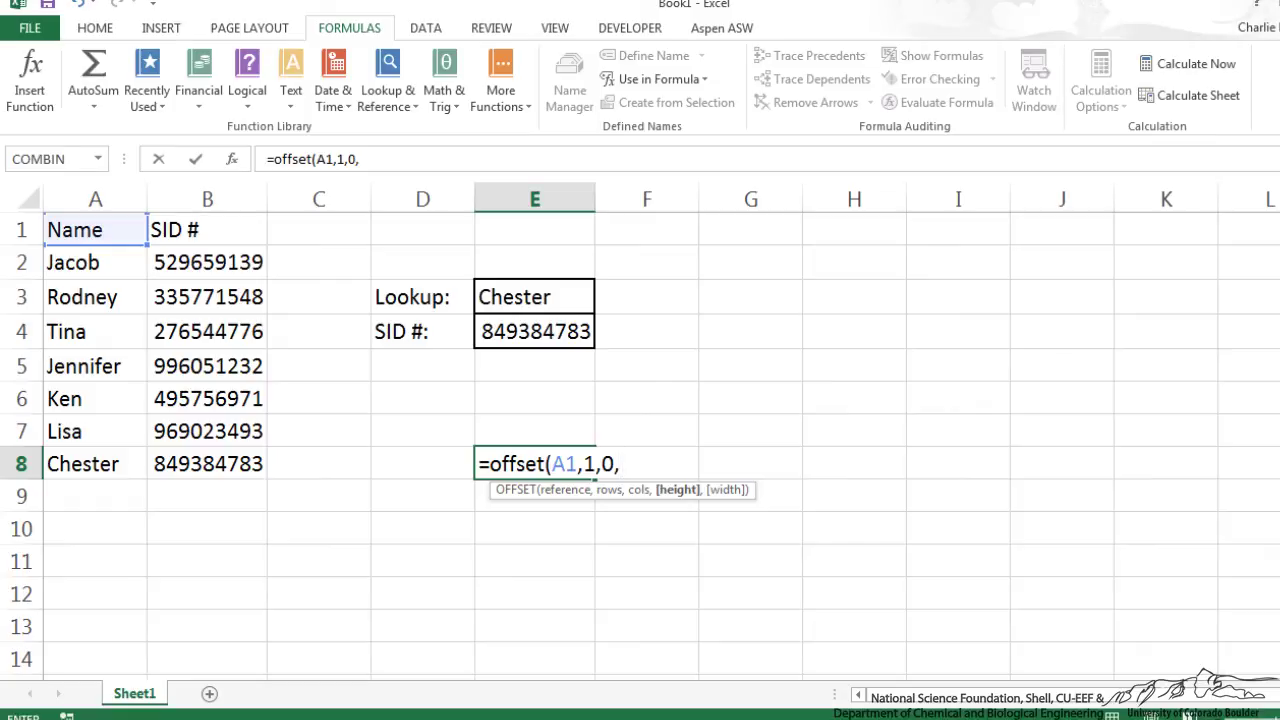
type("7,2)")
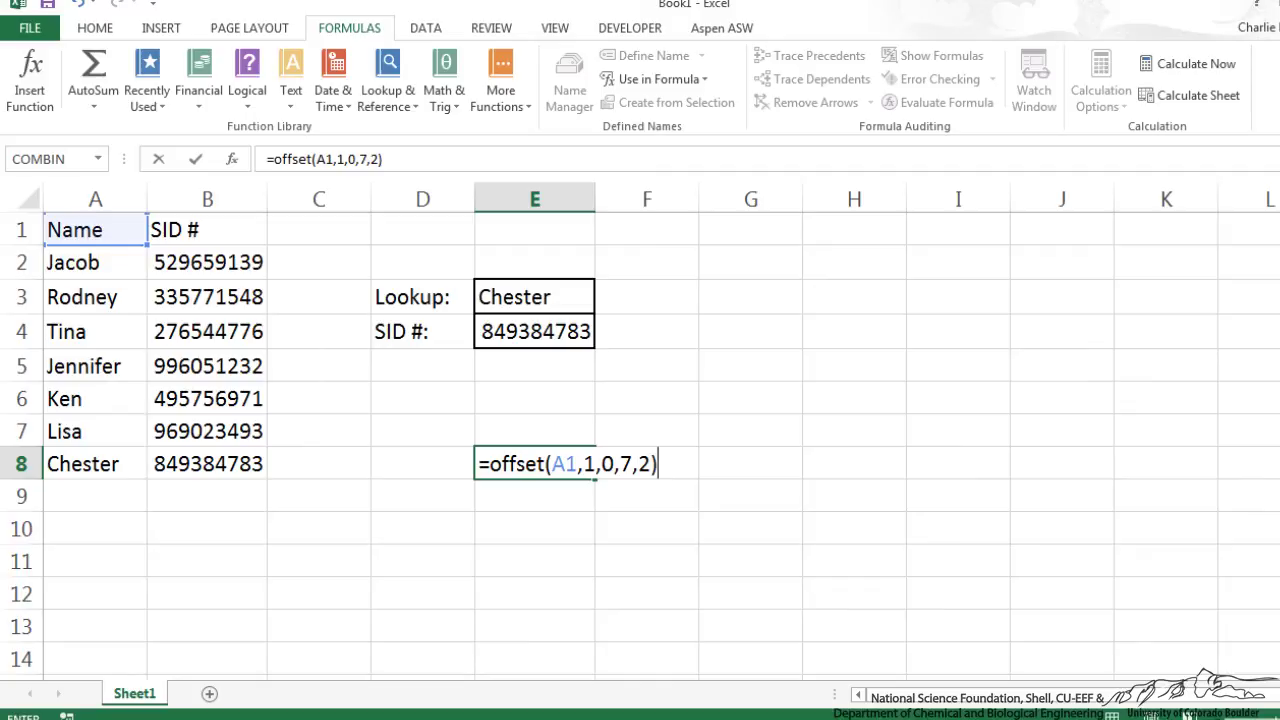
Replace the fixed height with counta(A:A)-1, making the draft =offset(A1,1,0,counta(A:A)-1,2)
key("BackSpace")
key("BackSpace")
key("BackSpace")
key("BackSpace")
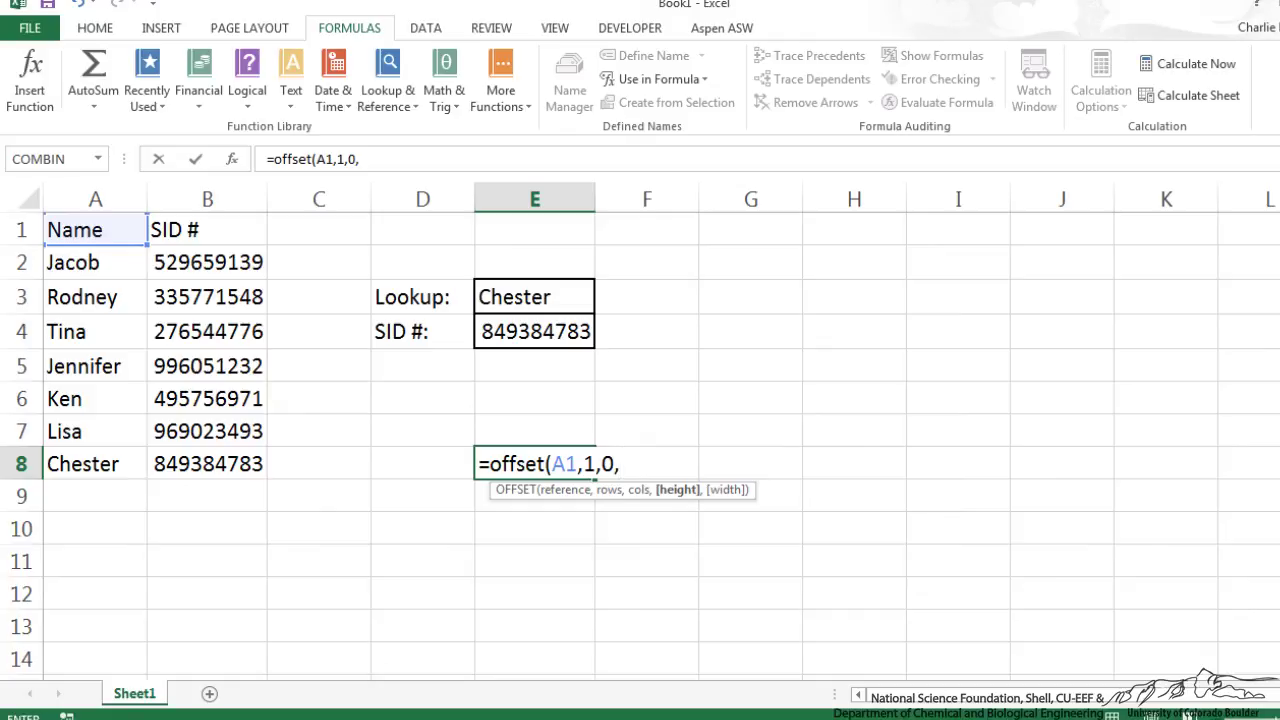
type("counta")
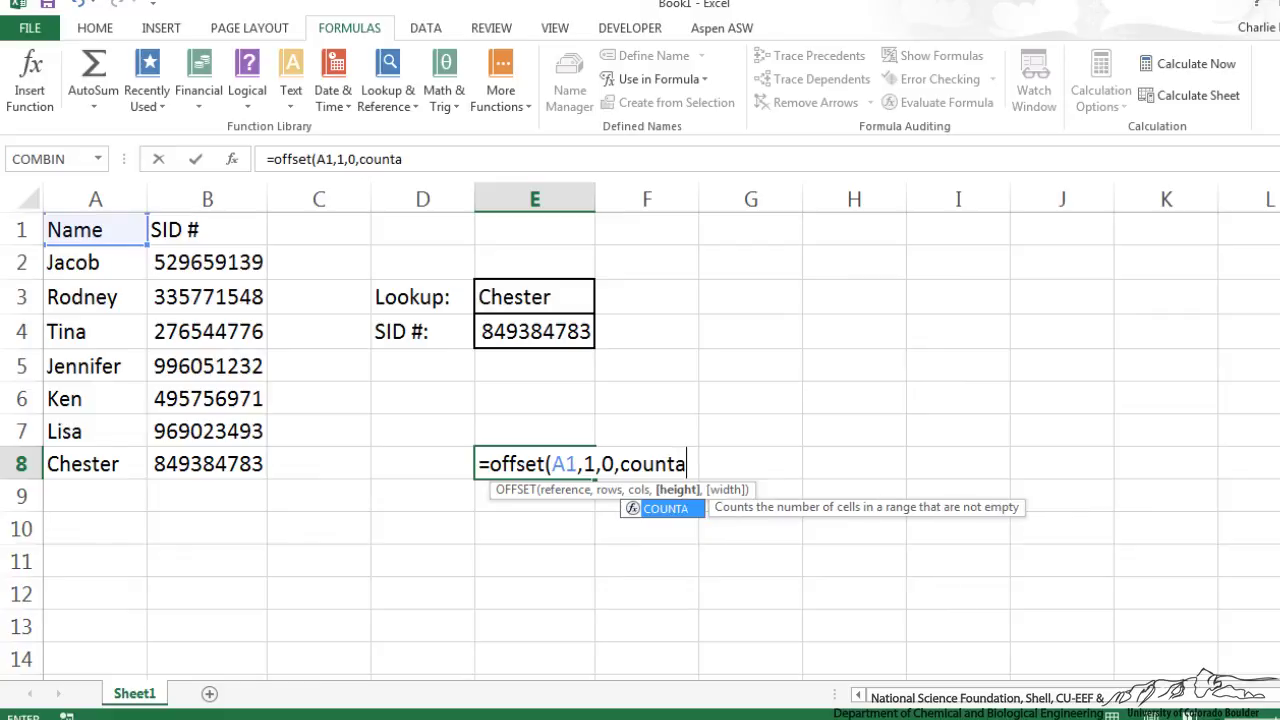
type("(")
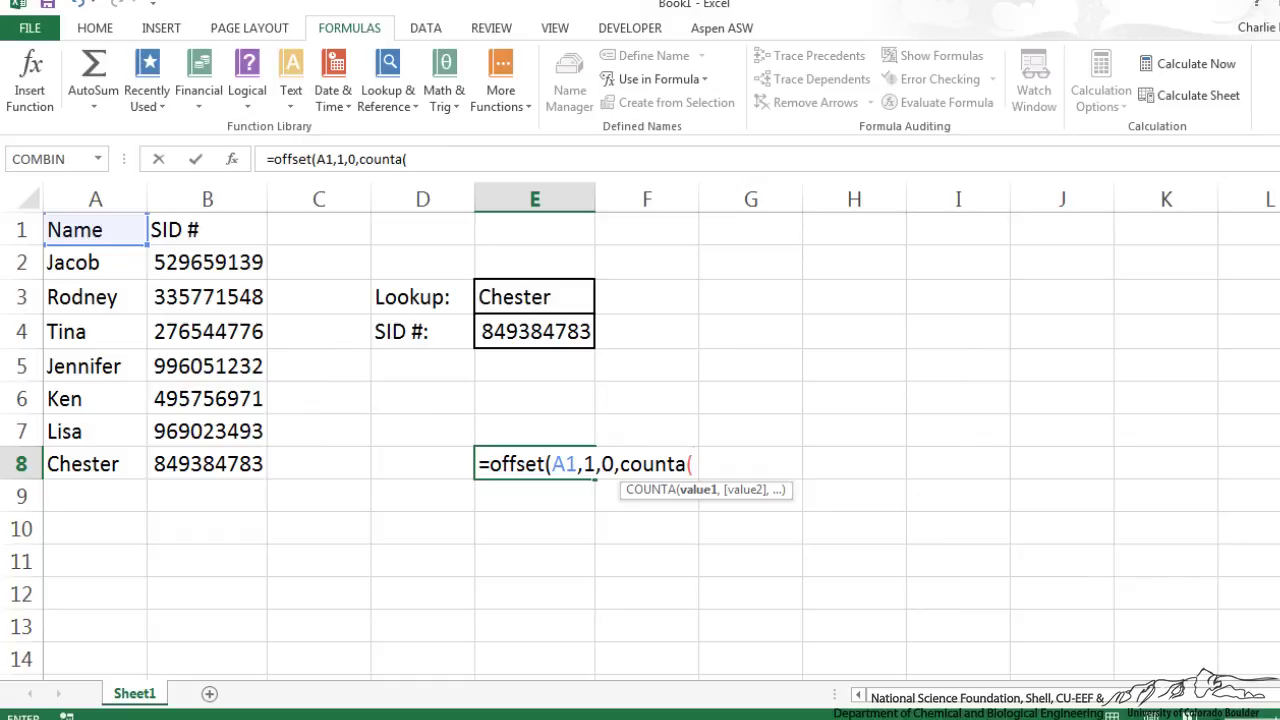
left_click(95, 199)
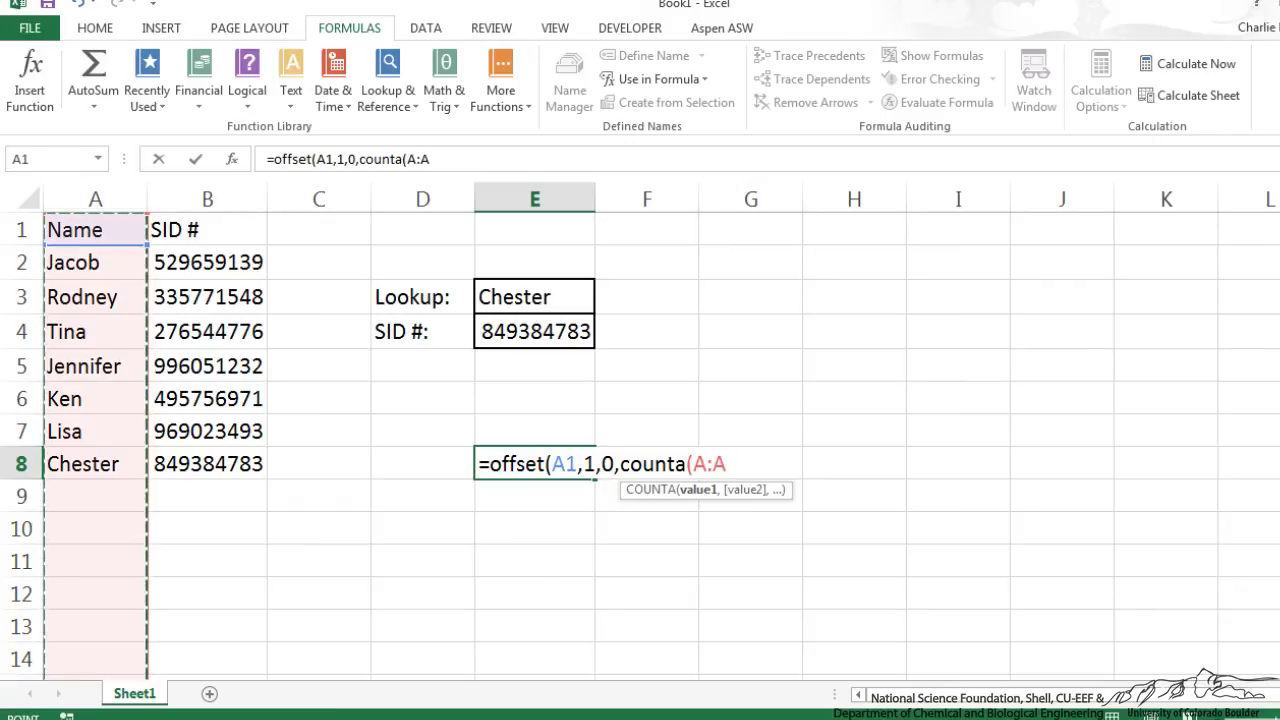
type(")")
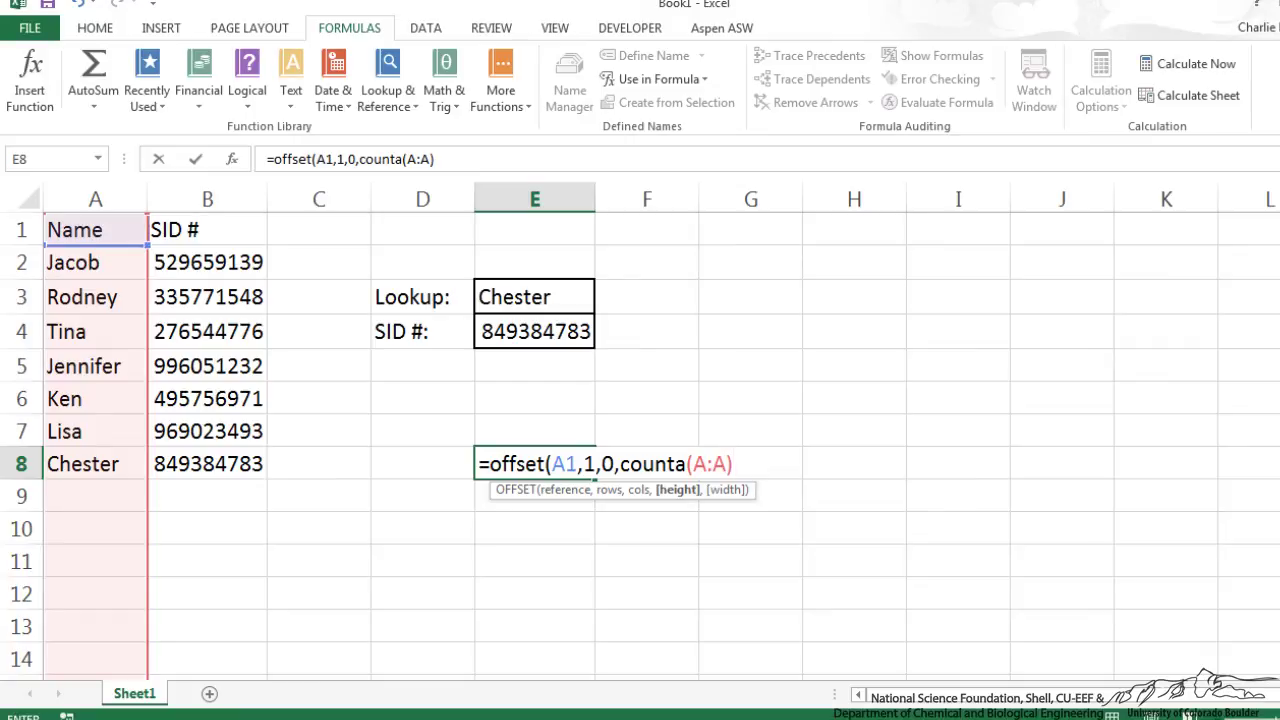
type("-1,")
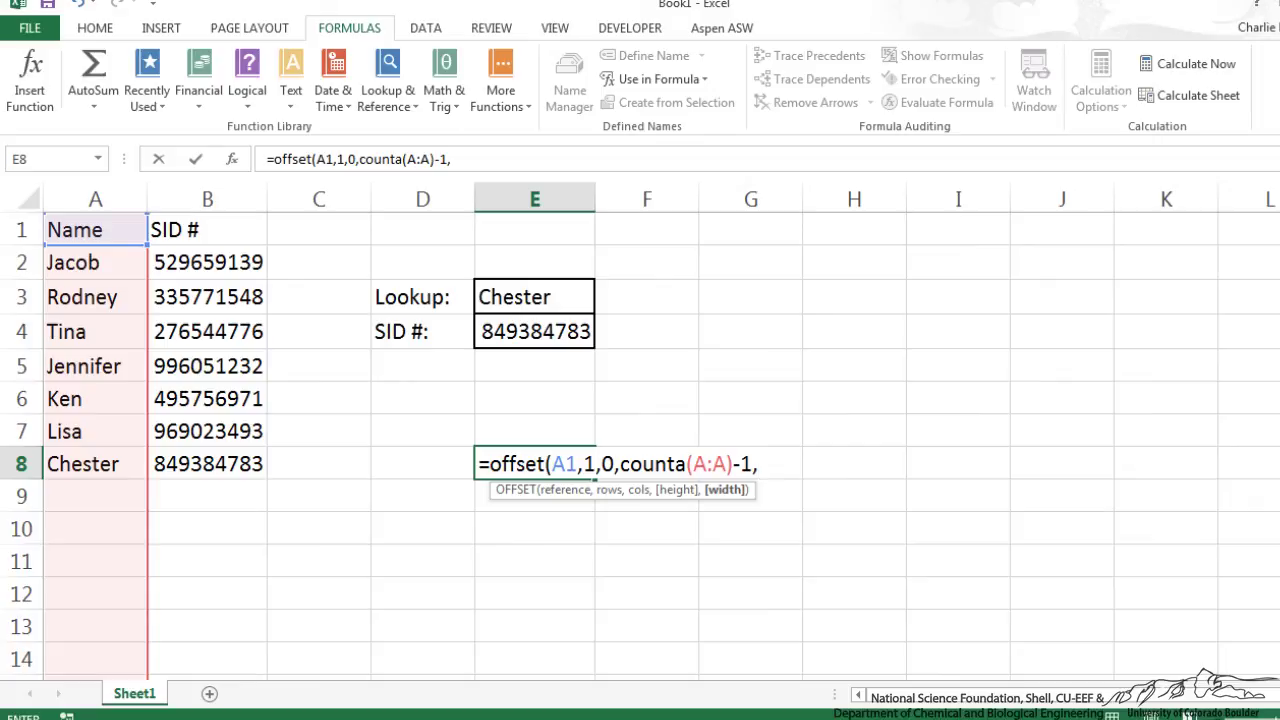
type("2")
type(")")
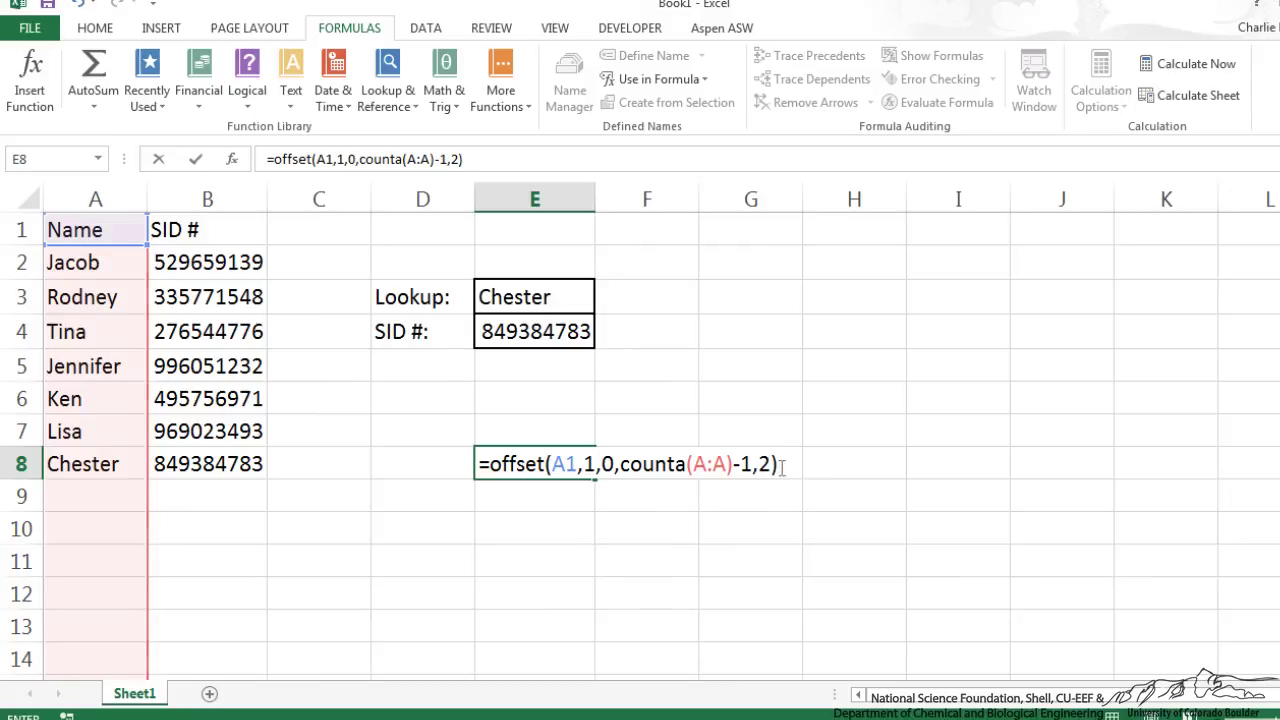
Discard the E8 draft and redefine Data as =OFFSET(Sheet1!$A$1,1,0,COUNTA(Sheet1!$A:$A)-1,2)
key("Escape")
left_click(559, 441)
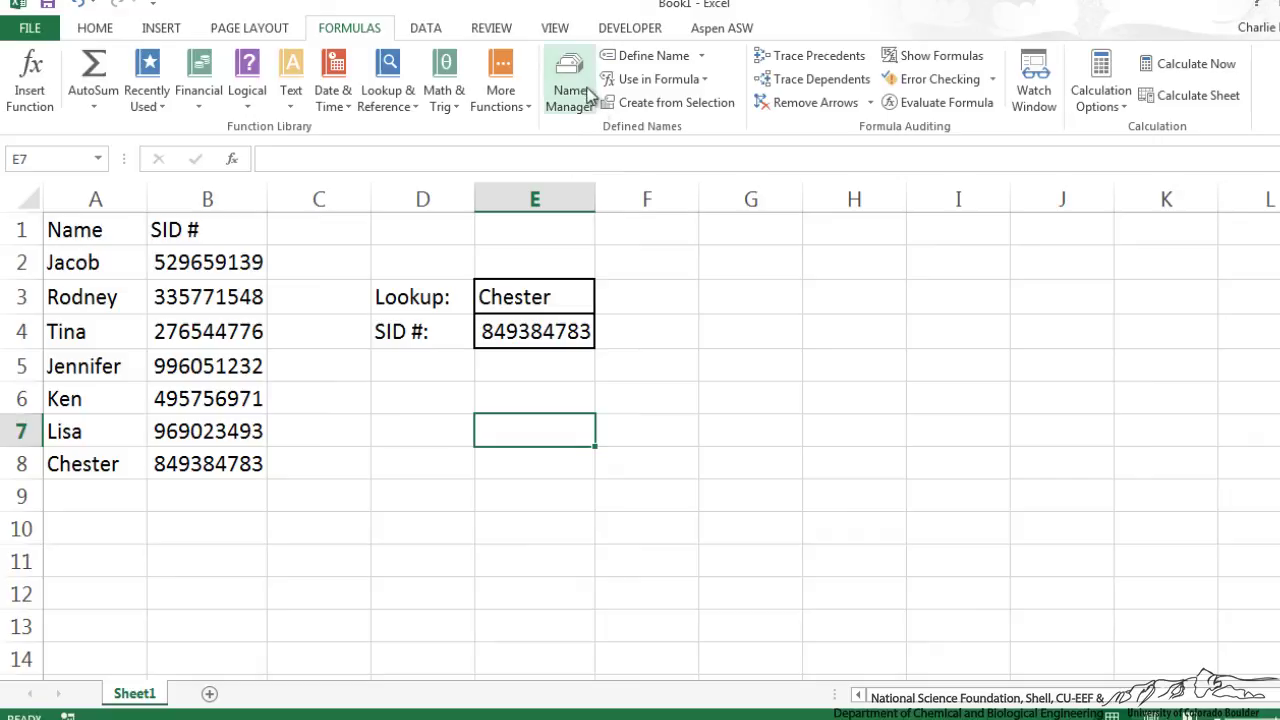
left_click(582, 85)
left_click(657, 163)
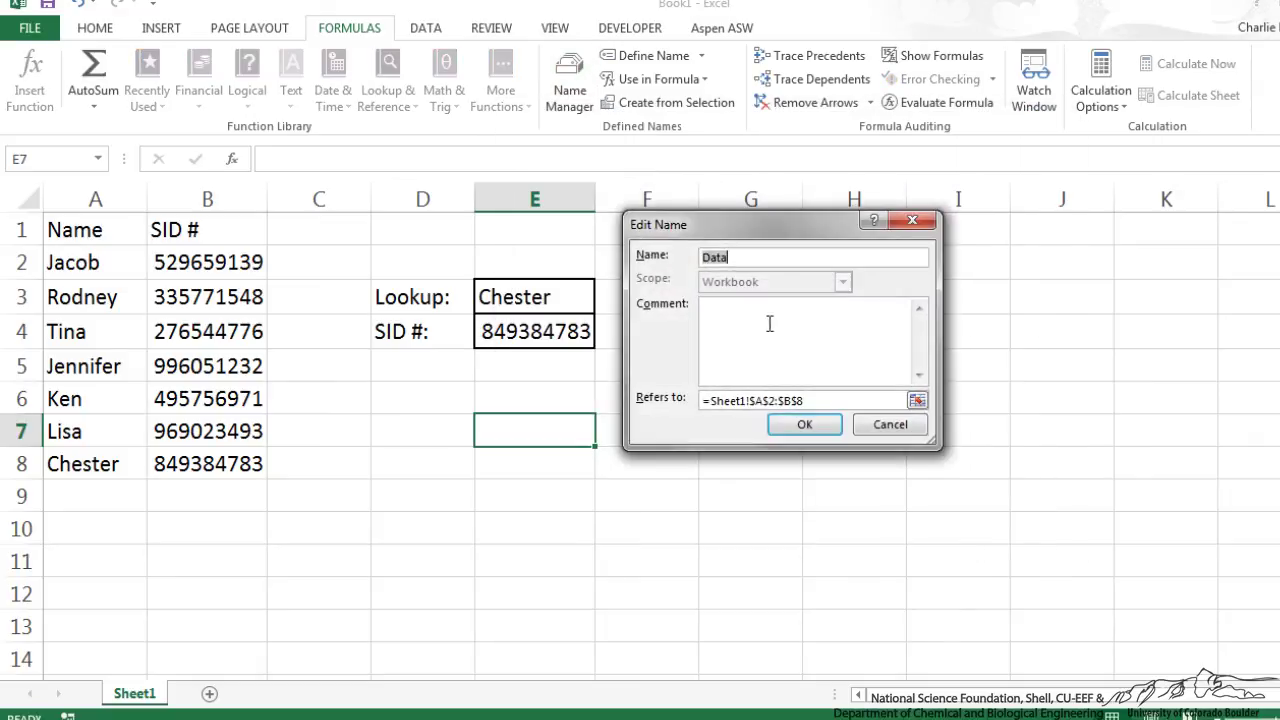
left_click(708, 404)
type("=")
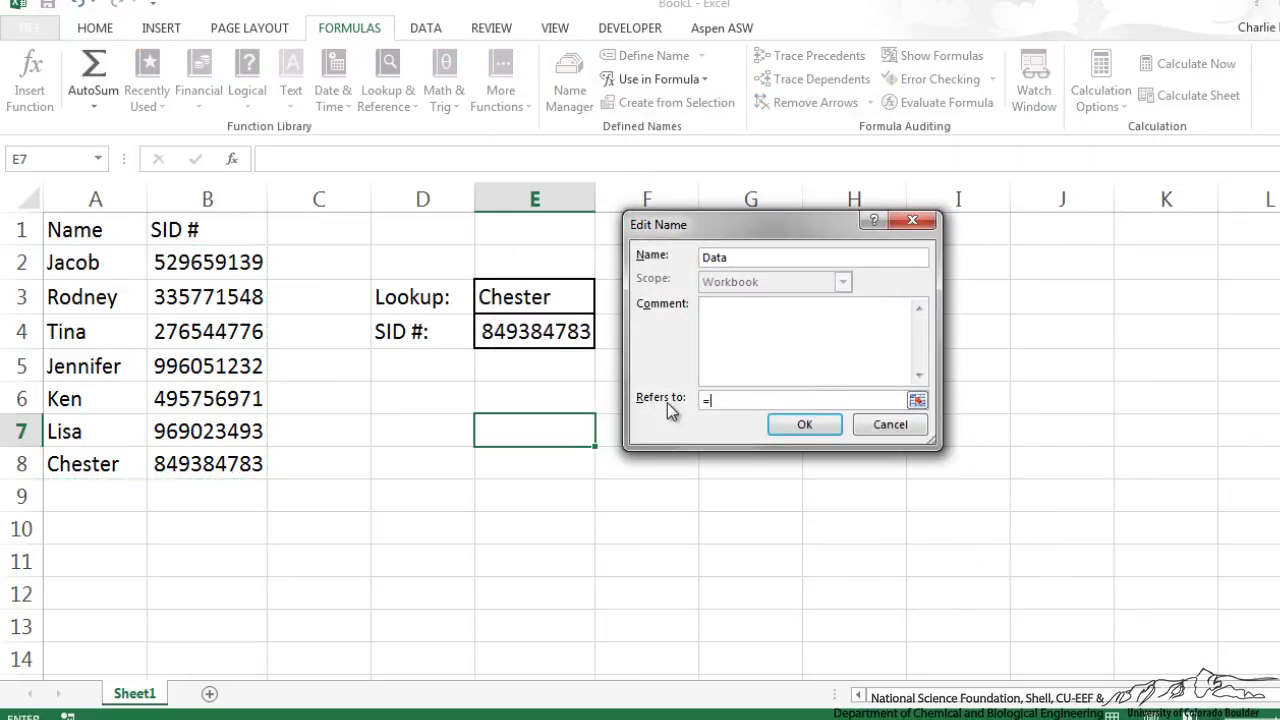
type("offset(")
left_click(91, 232)
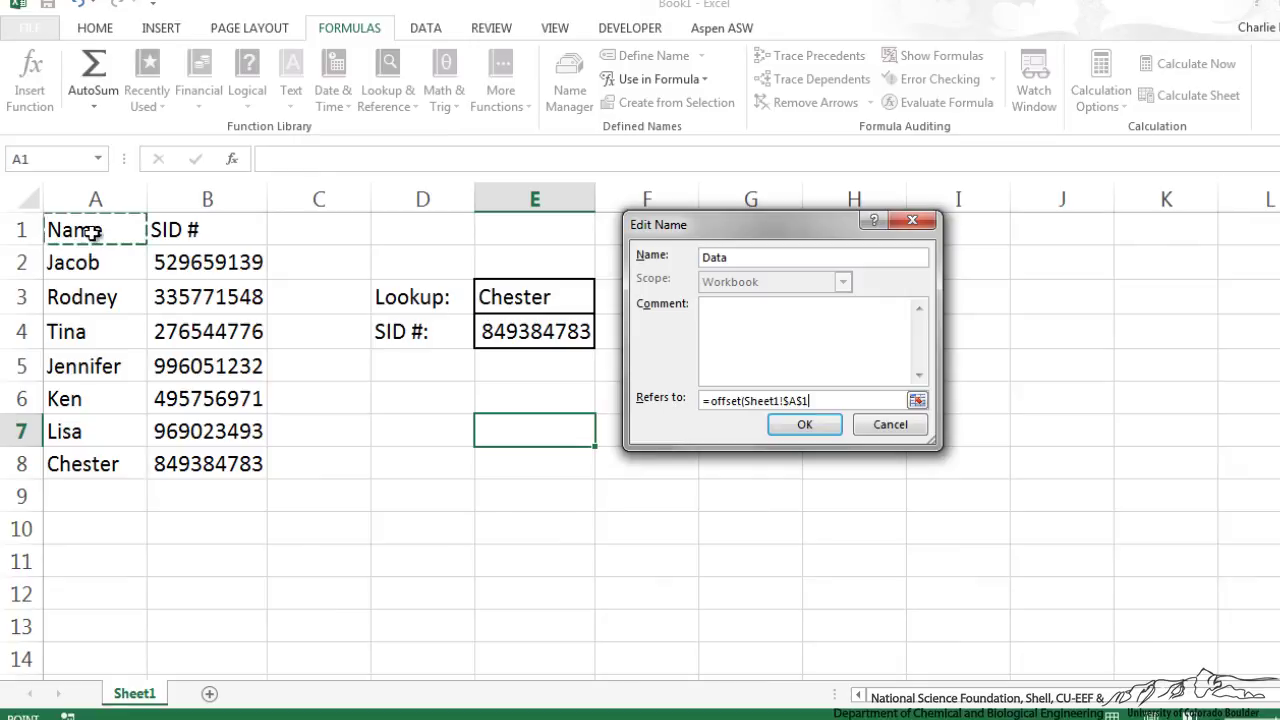
type(",1,0,")
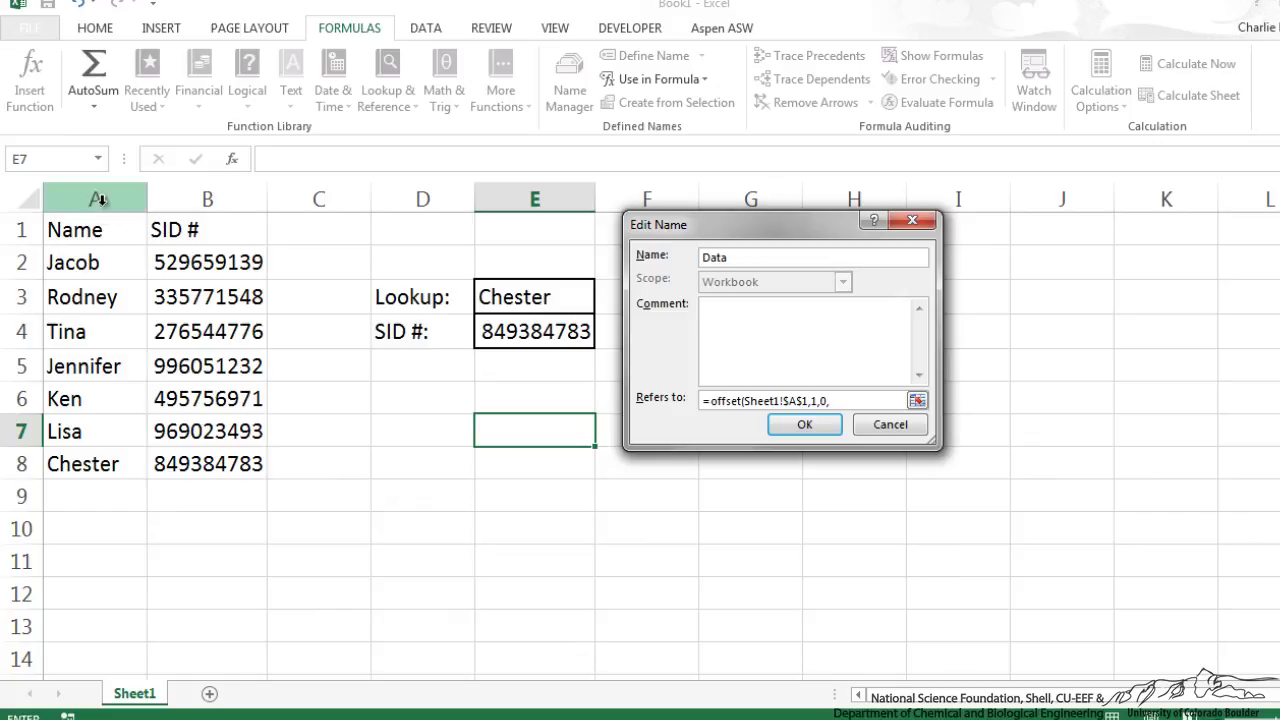
type("count")
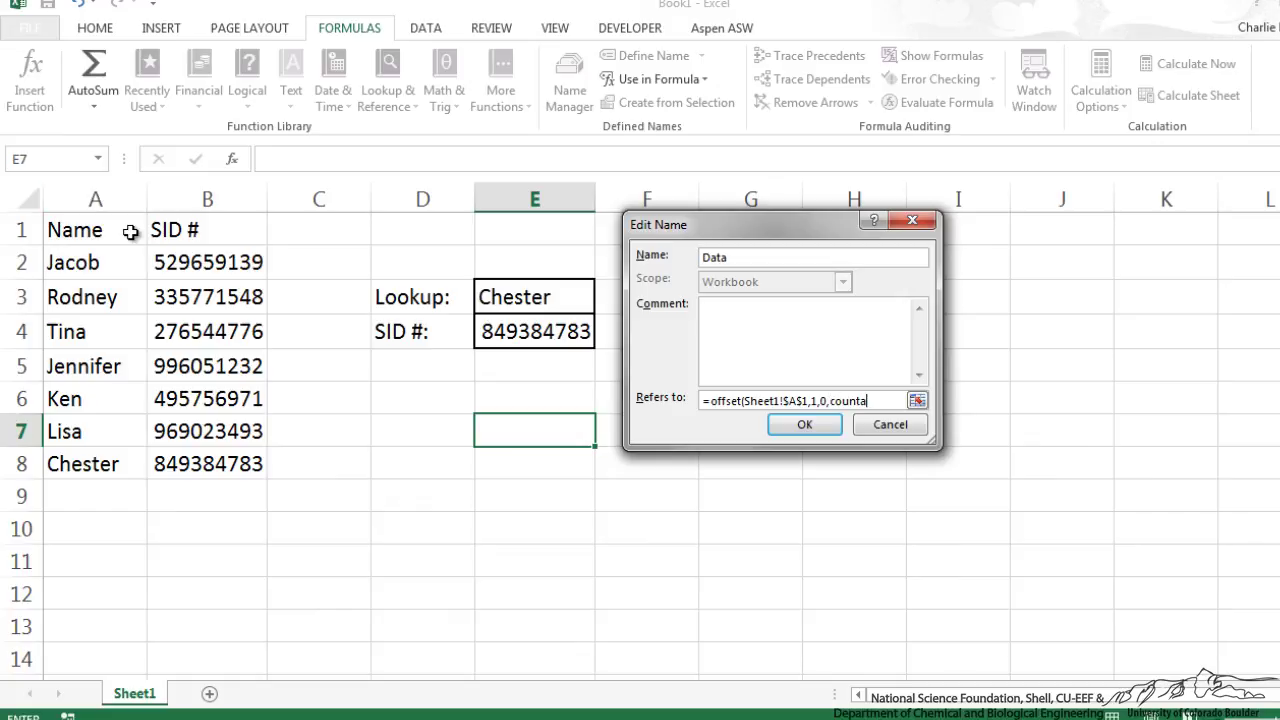
type("a(")
left_click(108, 199)
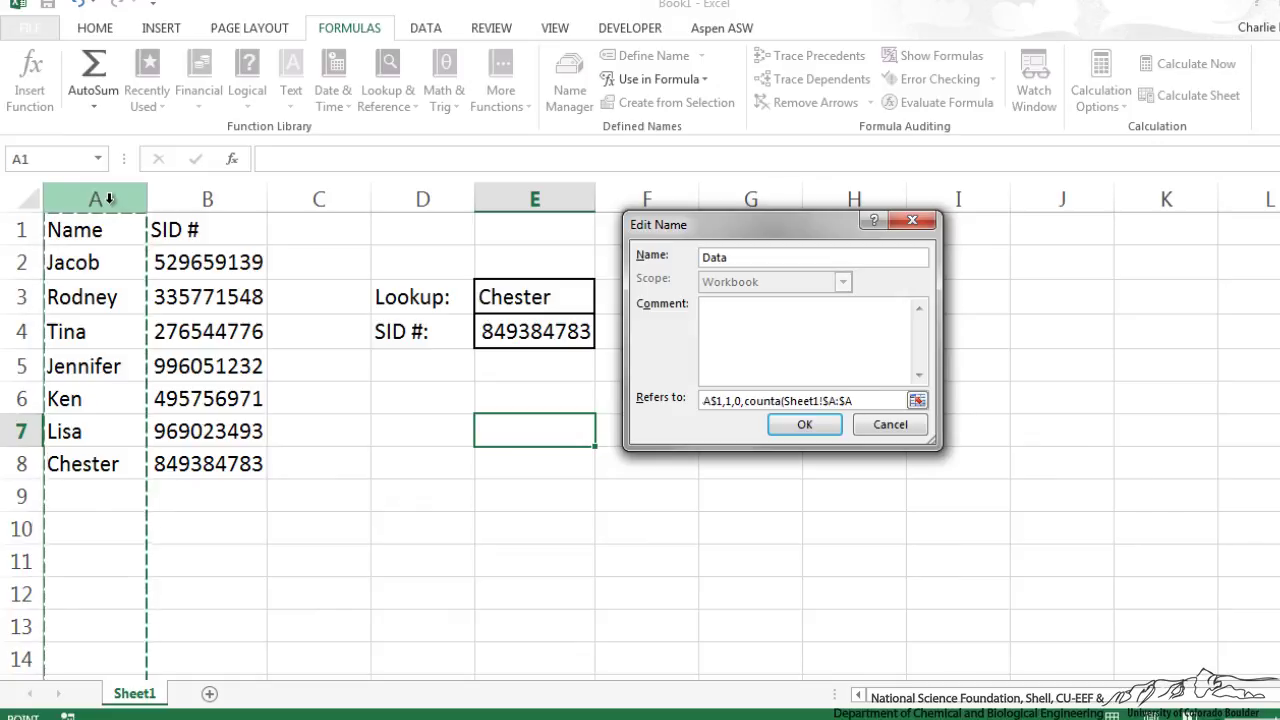
type(")-1,")
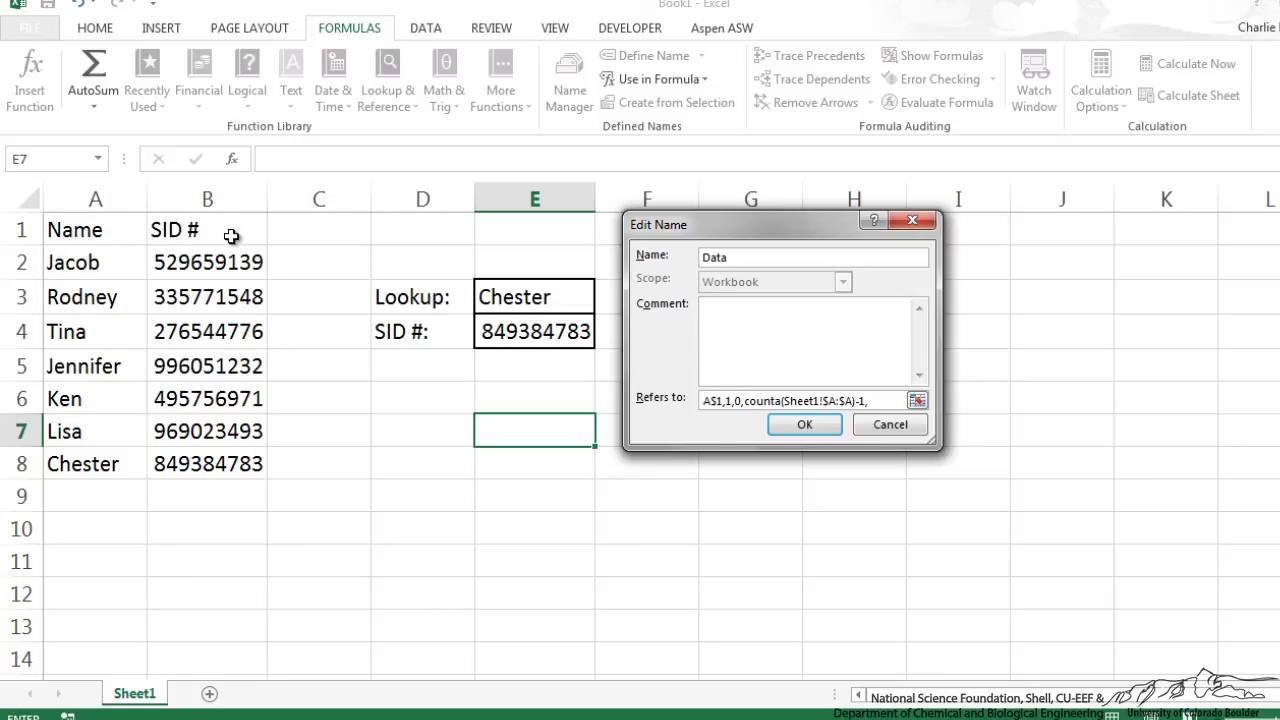
type("2")
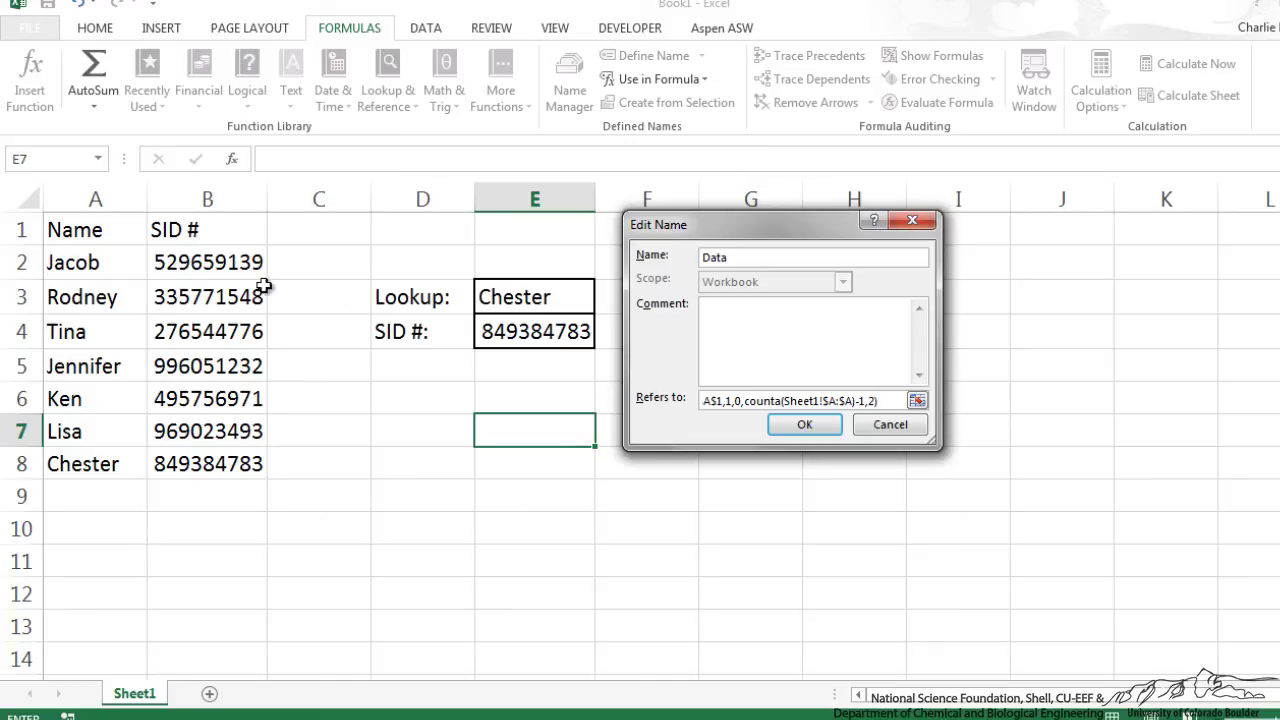
left_click(805, 426)
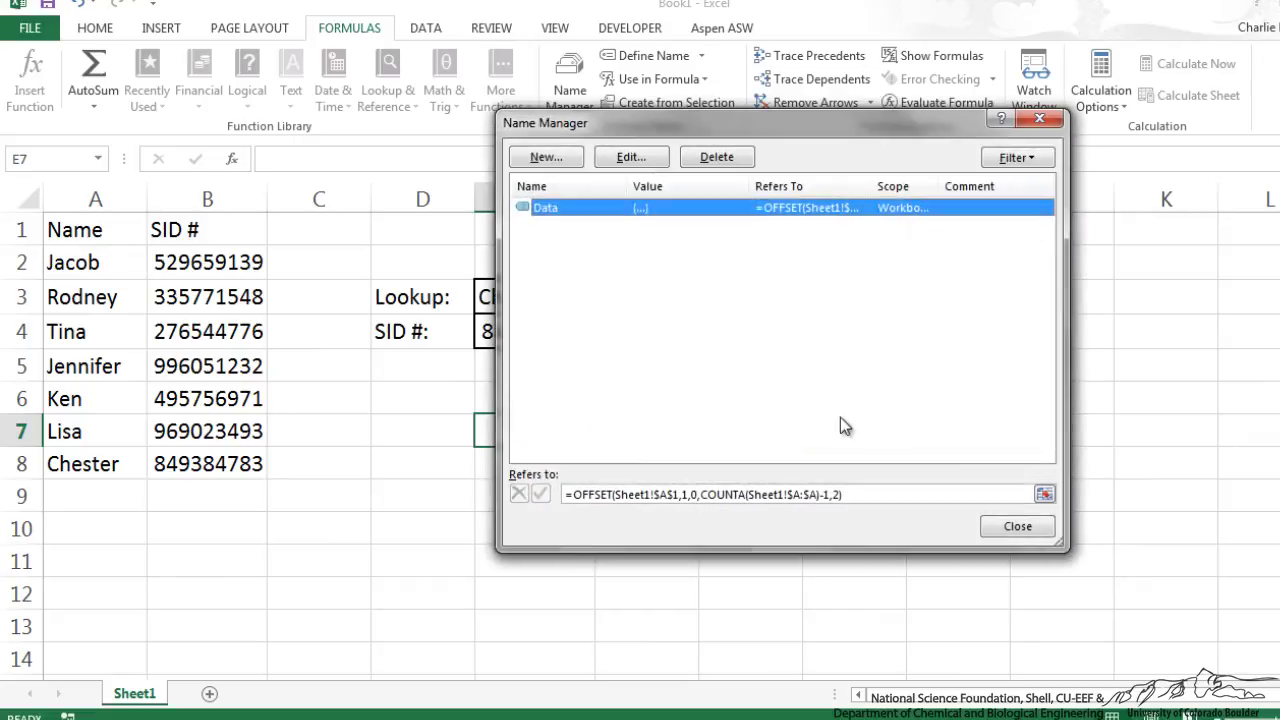
Close Name Manager and select Data from the Name Box to check the rows it covers
left_click(1019, 531)
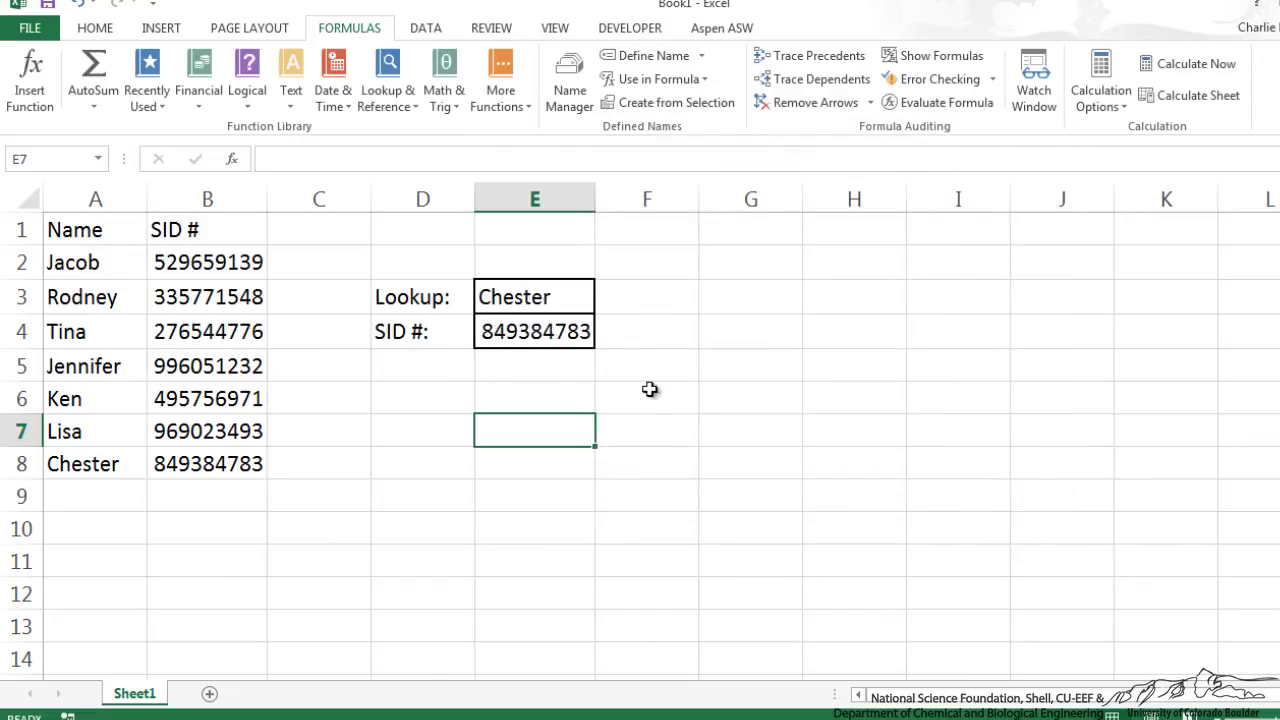
left_click(430, 368)
left_click(422, 463)
left_click(30, 159)
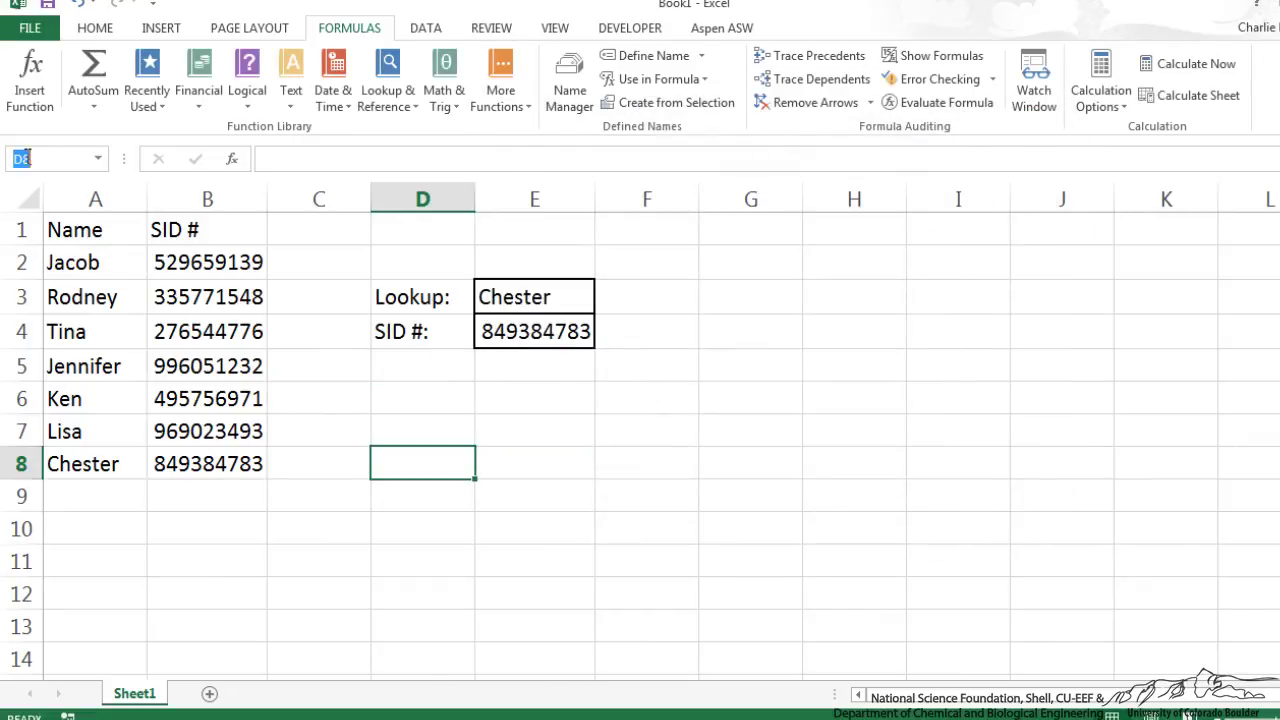
type("Data")
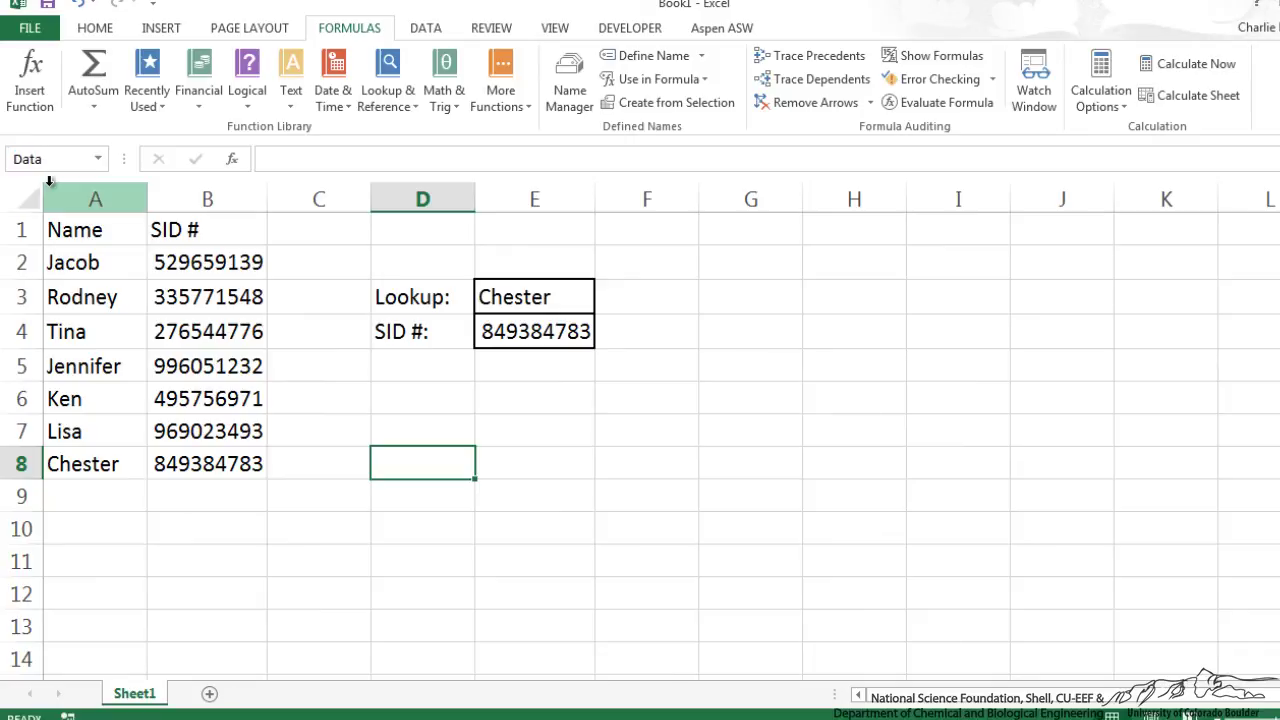
key("Return")
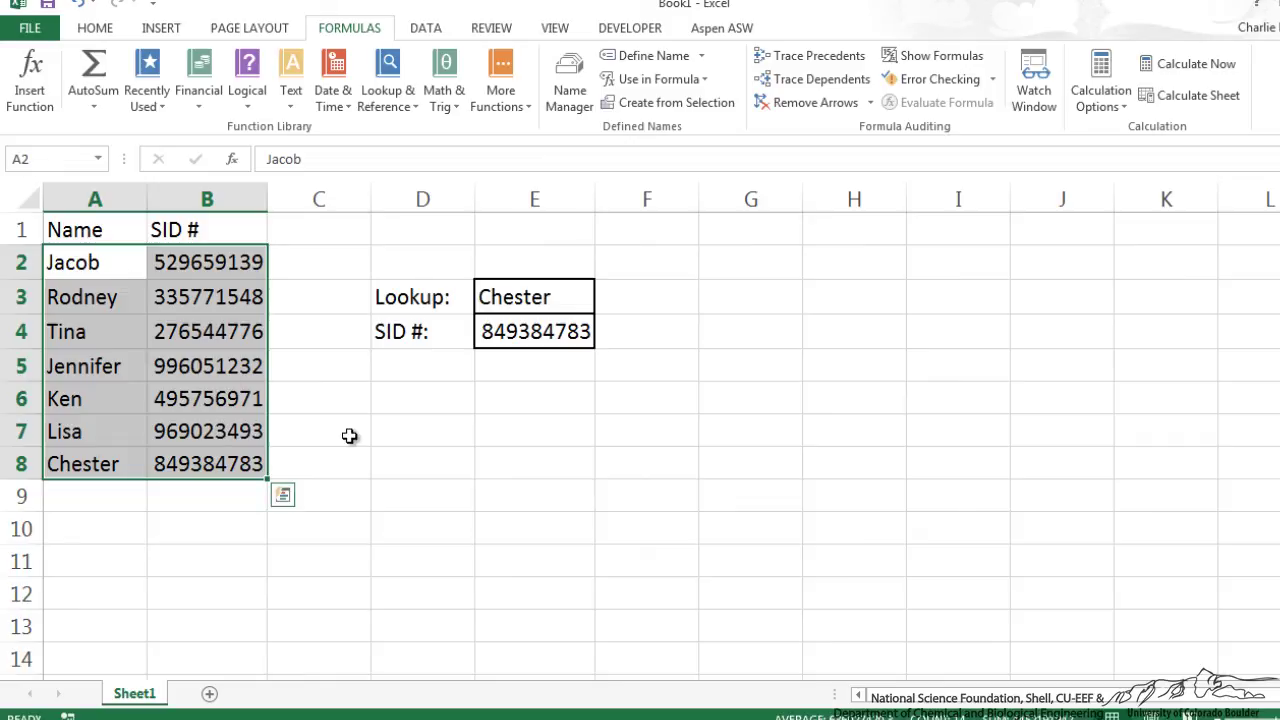
left_click(411, 457)
Add another student's name in A9 and their SID in B9
left_click(127, 495)
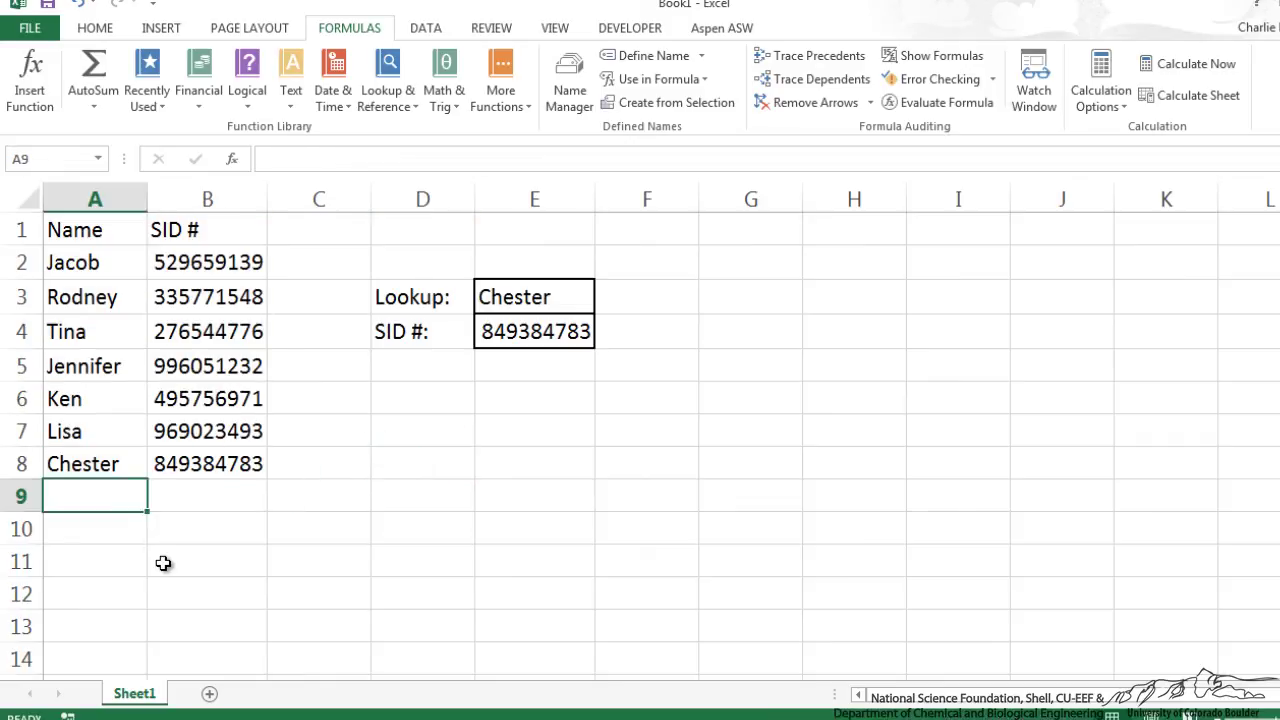
type("Harold")
key("Tab")
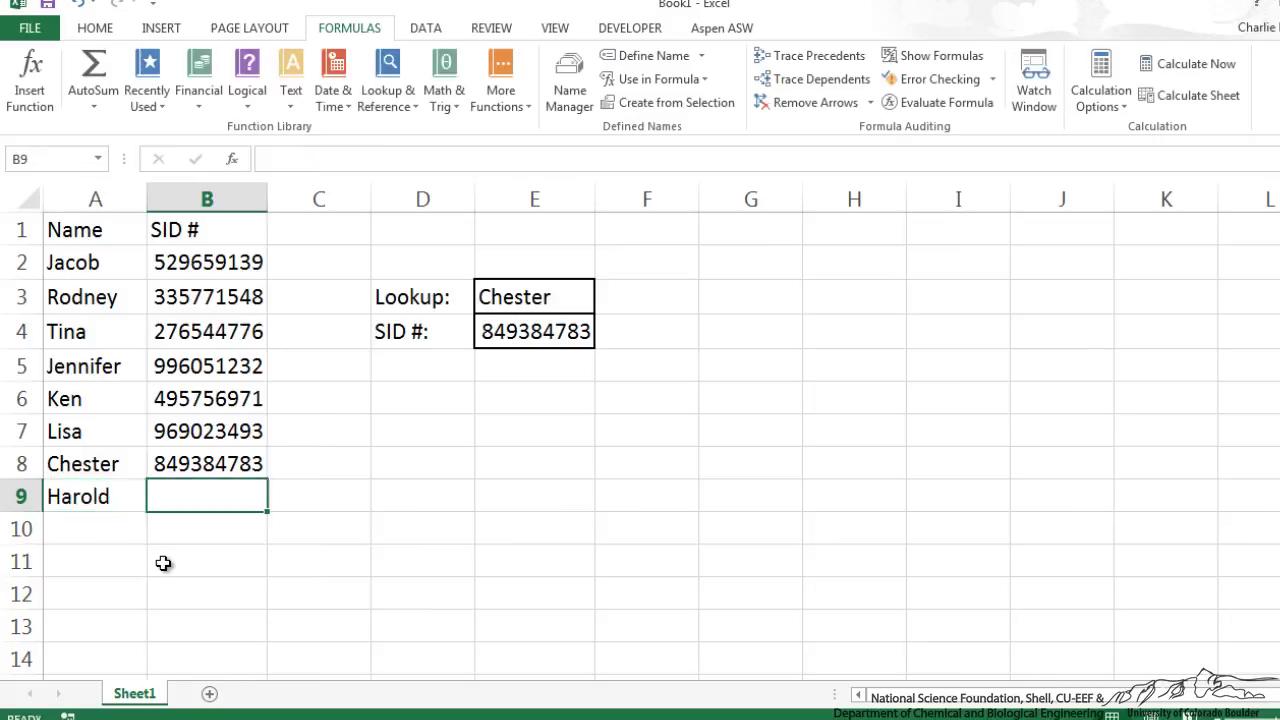
type("739207381")
key("Return")
left_click(305, 492)
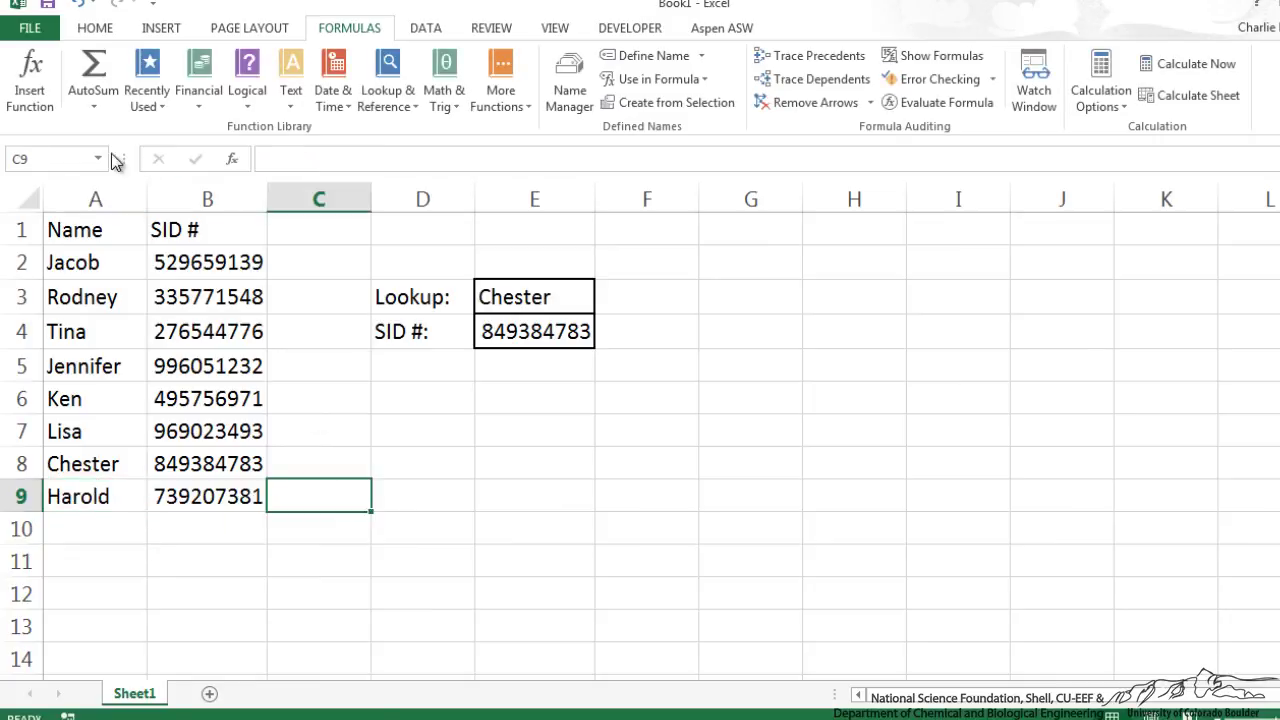
left_click(33, 158)
Select Data to show it now spans row 9, then look up the row 9 student in E3
type("Data")
key("Return")
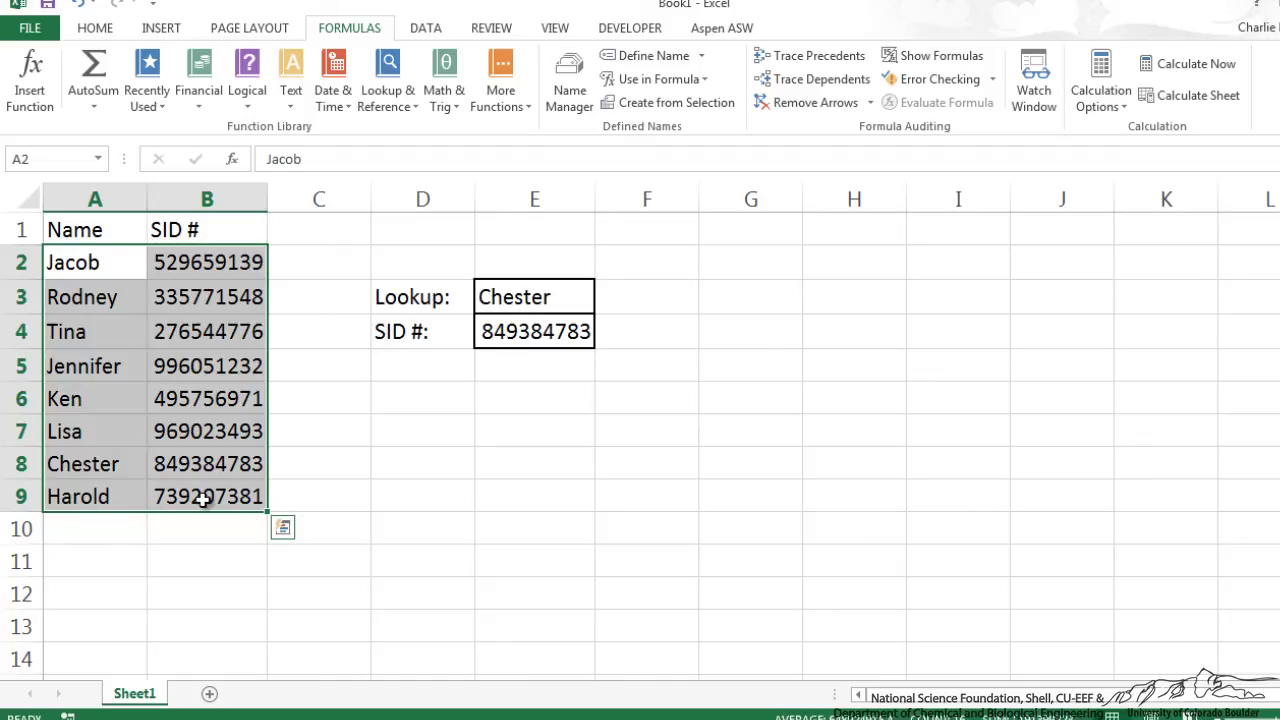
left_click(552, 292)
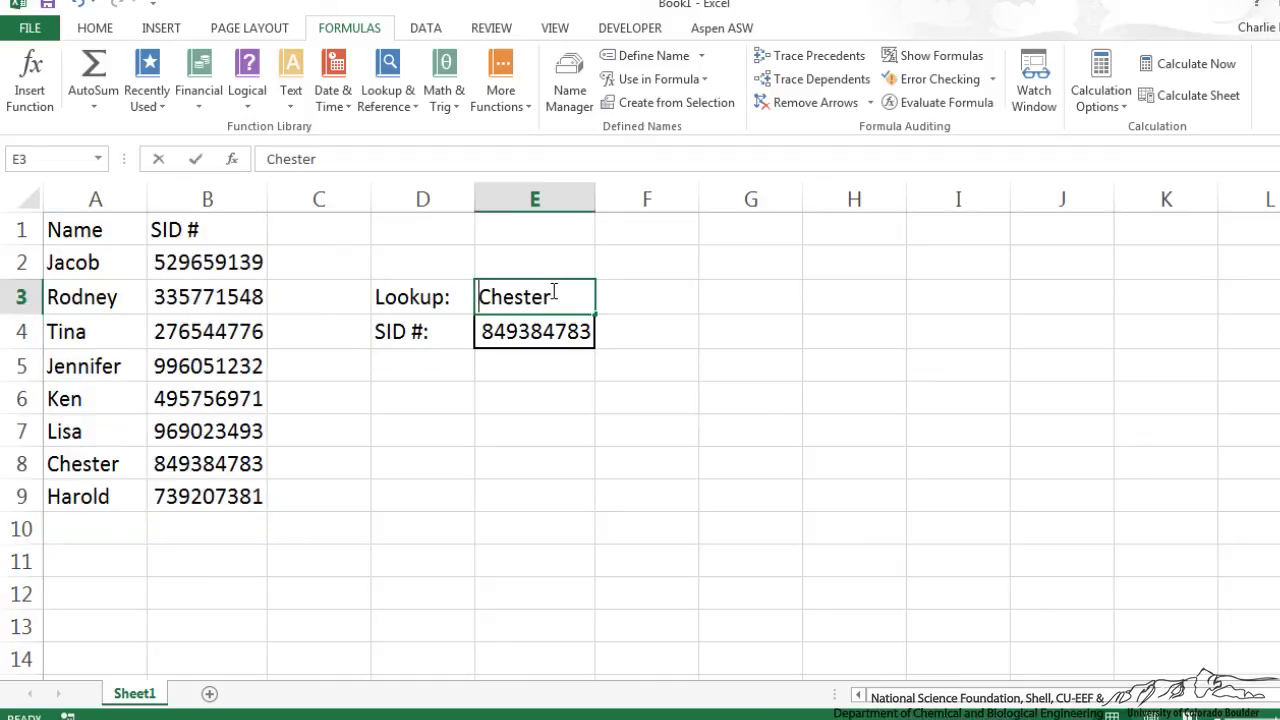
type("Harold")
key("Return")
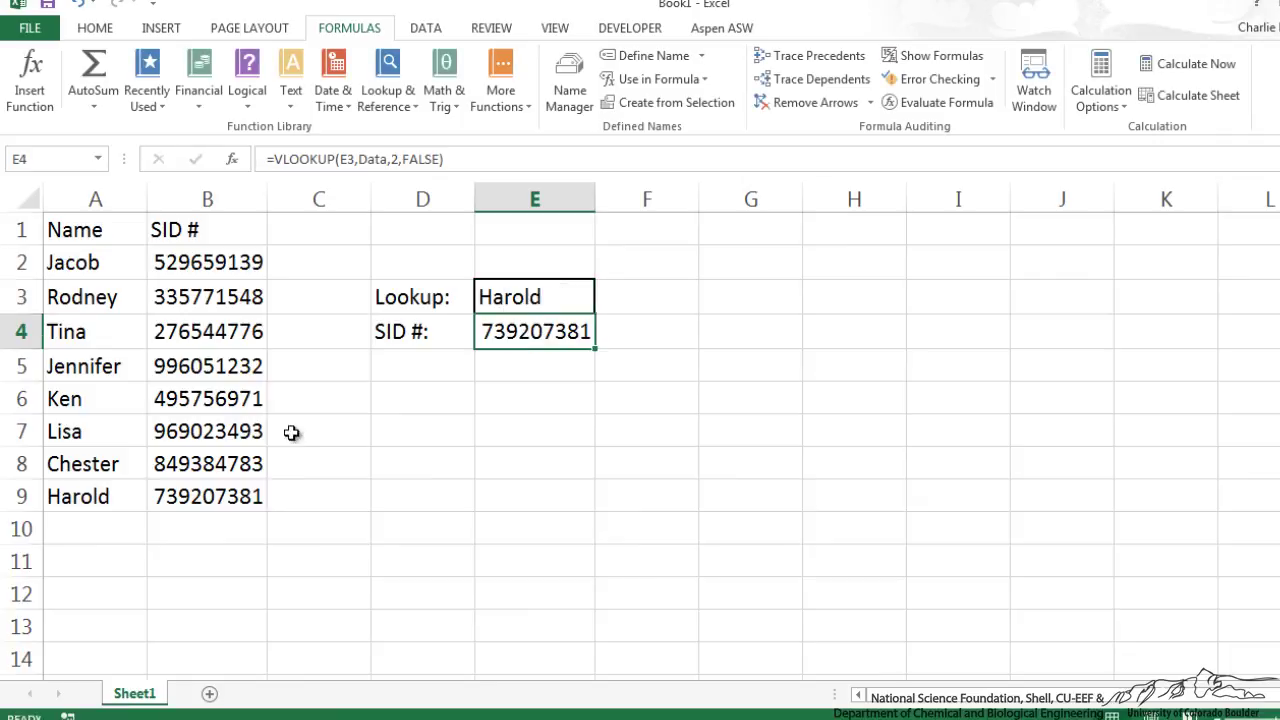
Delete the student entry in row 7, shrinking the list to seven students
left_click(200, 503)
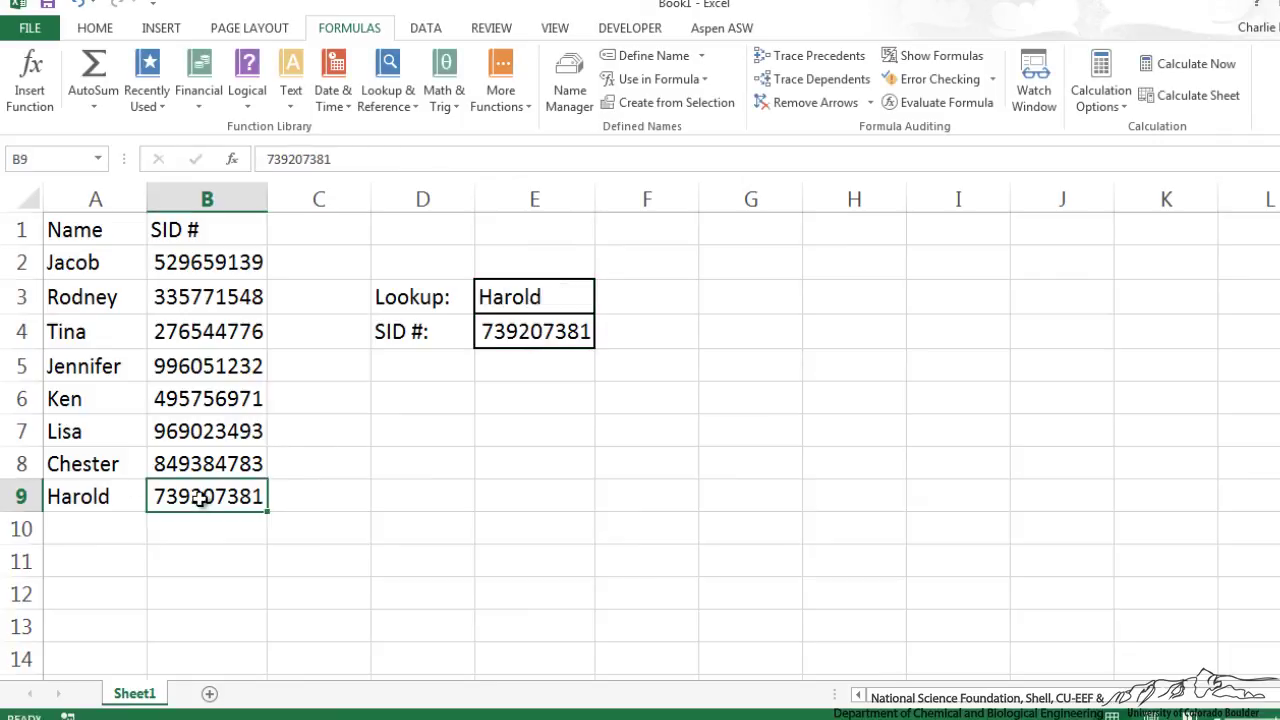
left_click_drag(70, 490, 157, 489)
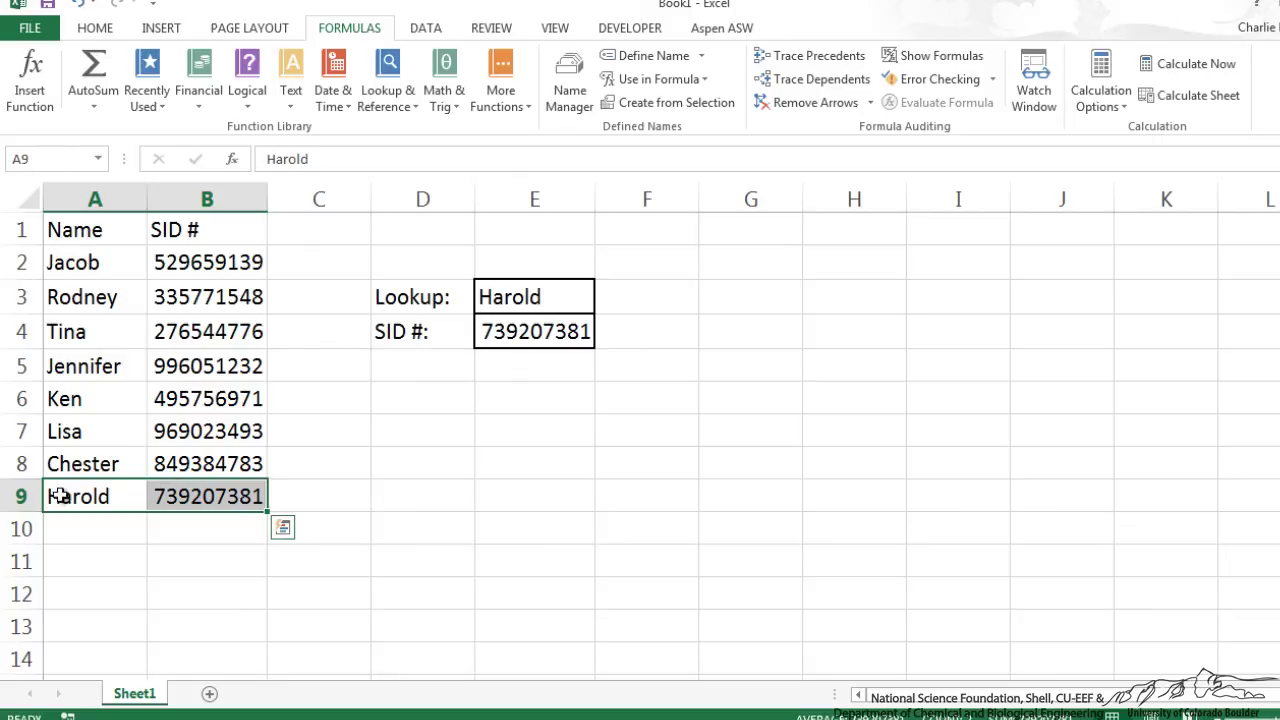
left_click(20, 496)
left_click(172, 472)
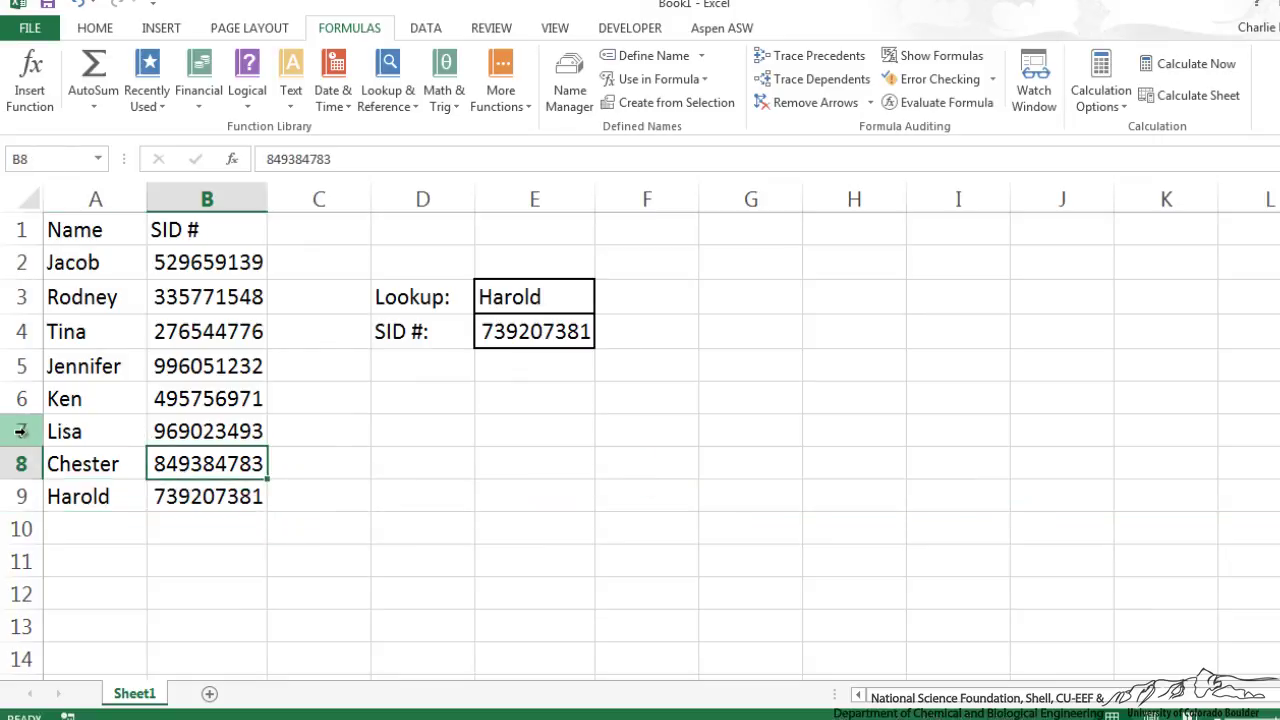
left_click(20, 431)
right_click(20, 431)
left_click(85, 298)
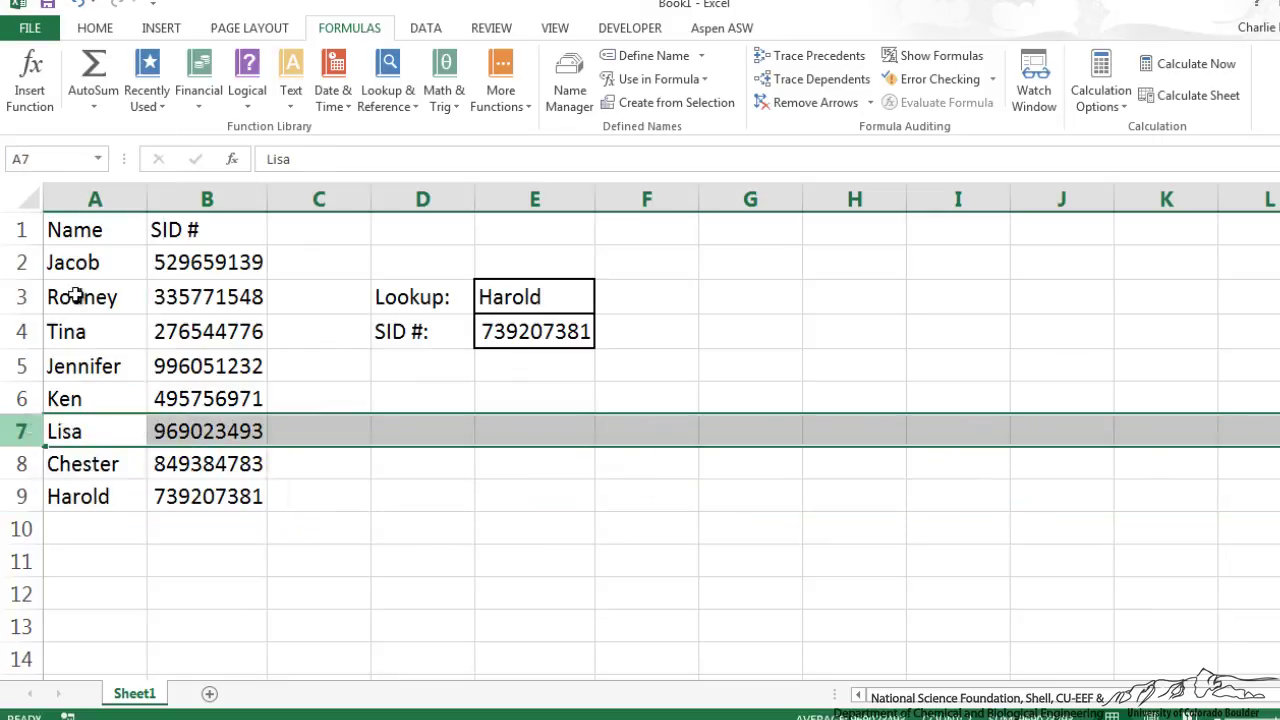
Select A2:B8 through the Name Box to show the shrunken table
left_click(300, 458)
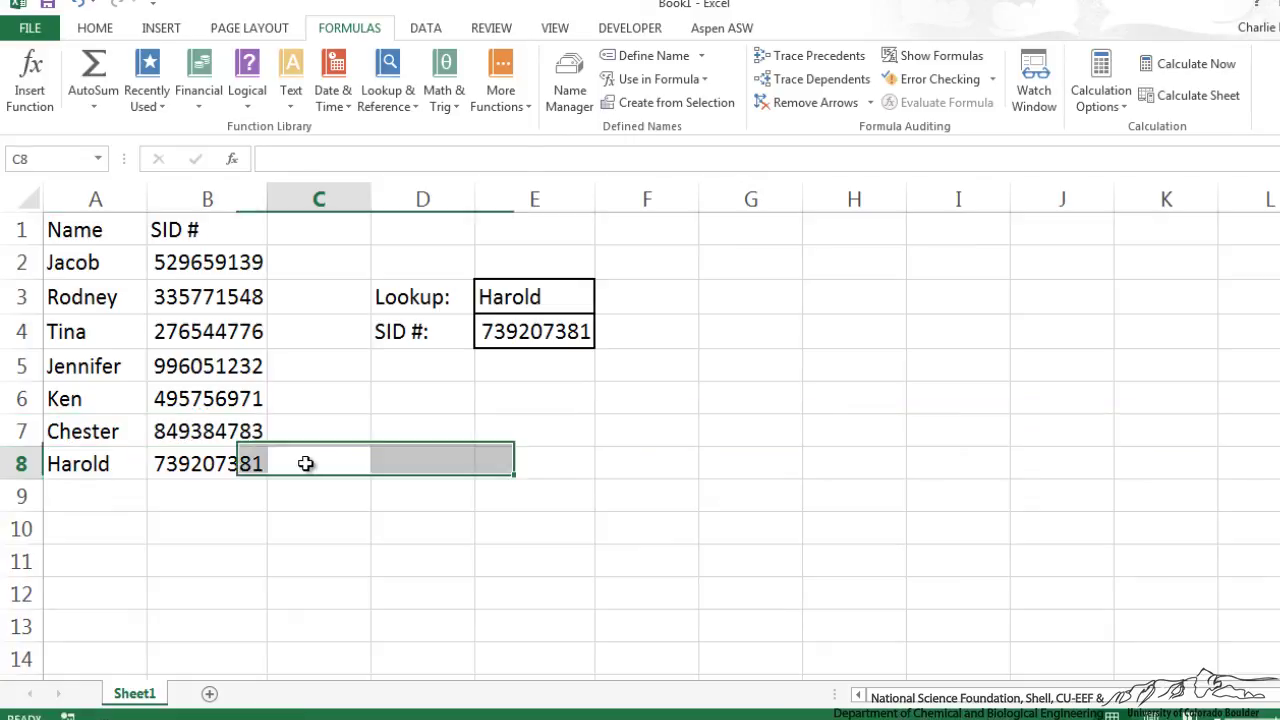
left_click(53, 159)
type("A2:B8")
key("Return")
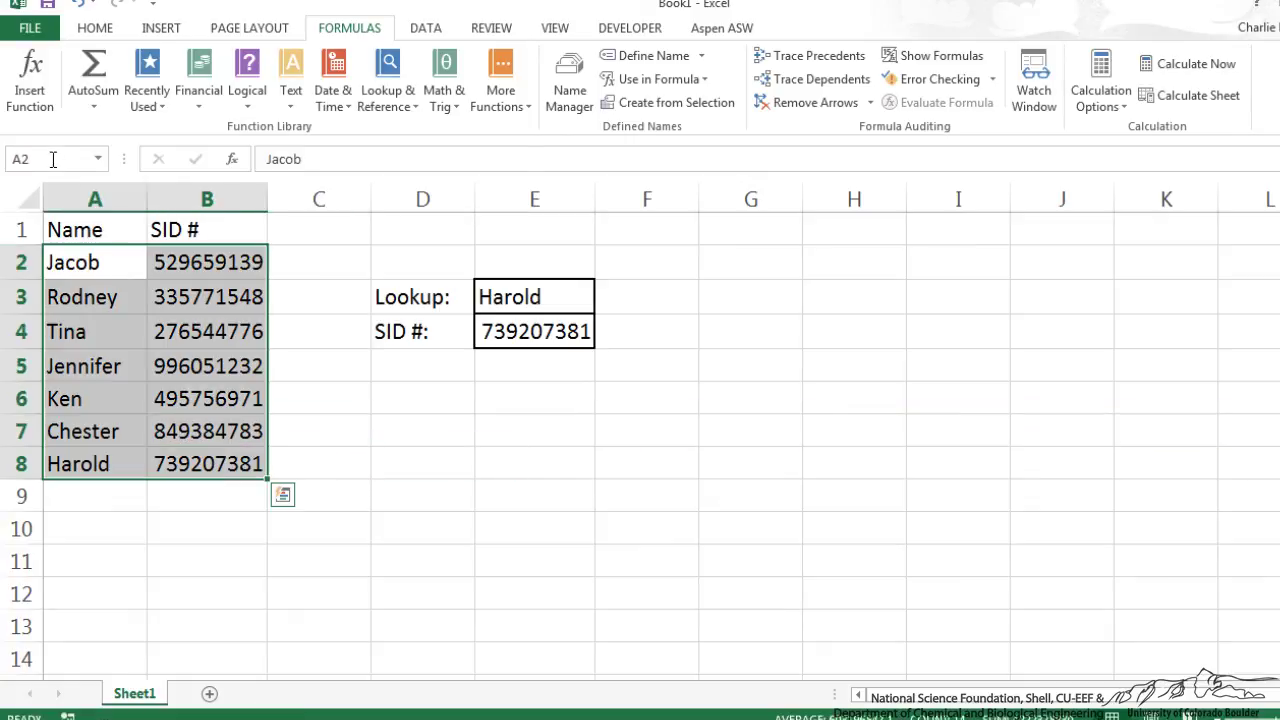